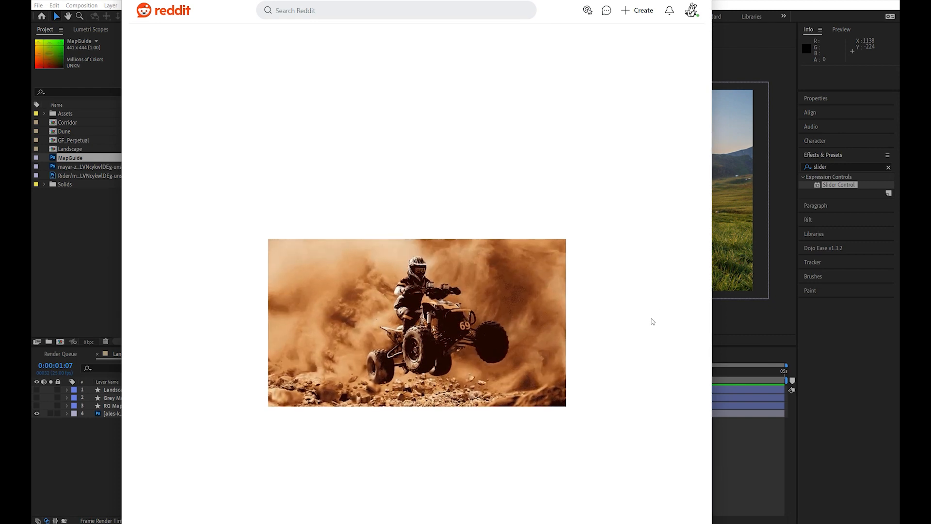
Step: Switch to After Effects, clear the effects search, and briefly show the Grey Map layer to examine its gradient
{"action": "left_click", "coordinate": [743, 1]}
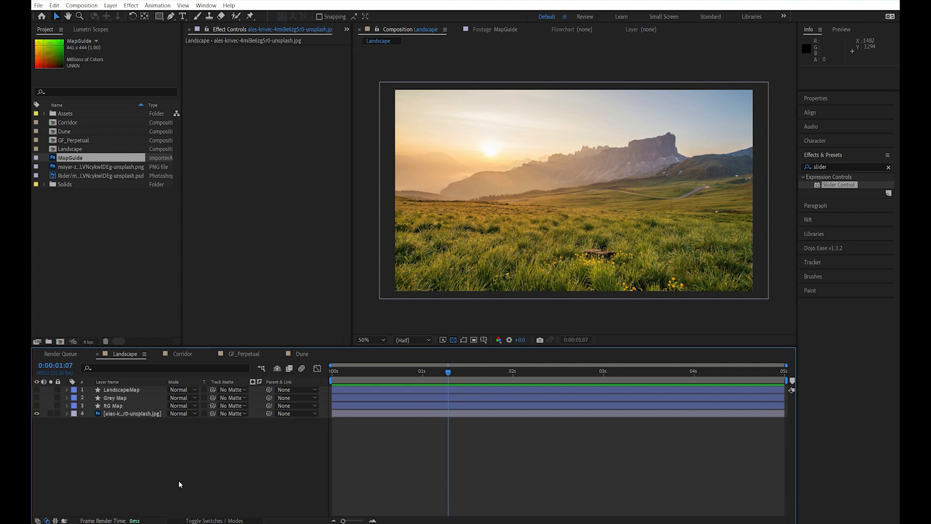
{"action": "left_click", "coordinate": [889, 167]}
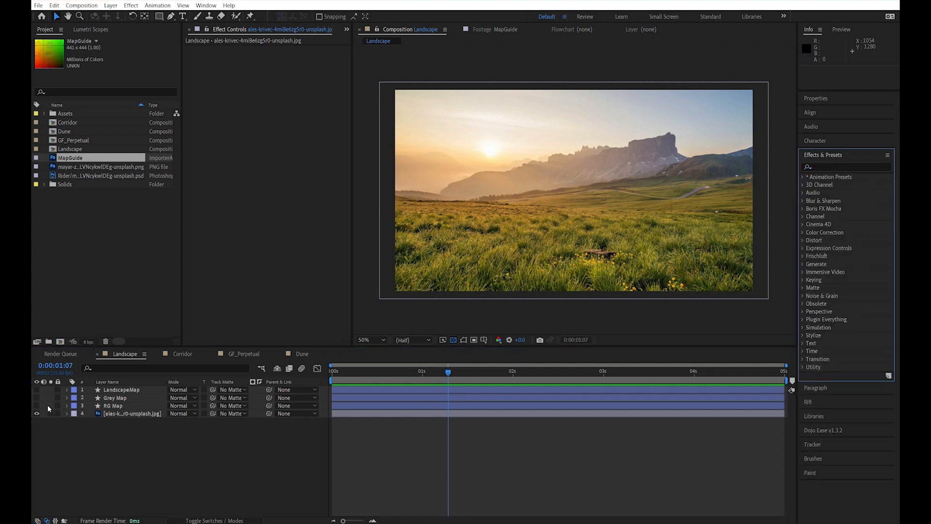
{"action": "left_click", "coordinate": [36, 397]}
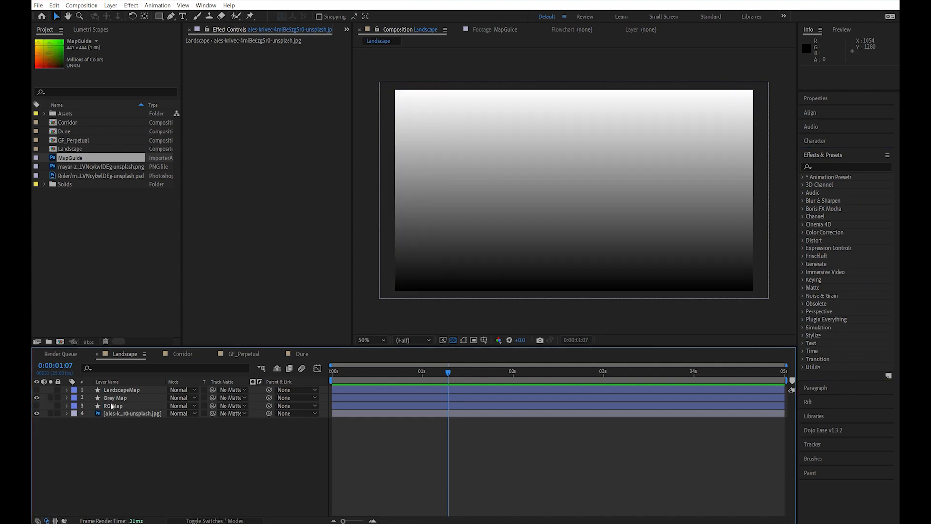
{"action": "left_click", "coordinate": [112, 399]}
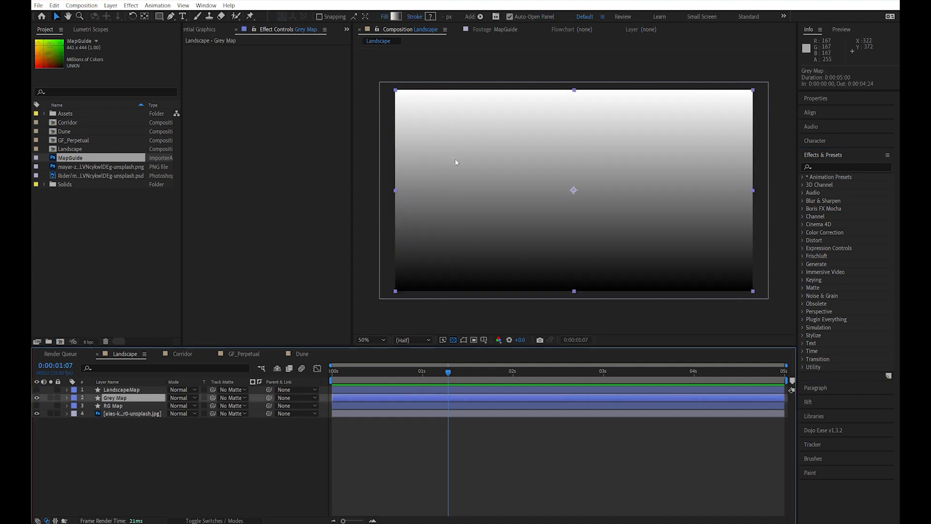
{"action": "left_click", "coordinate": [39, 397]}
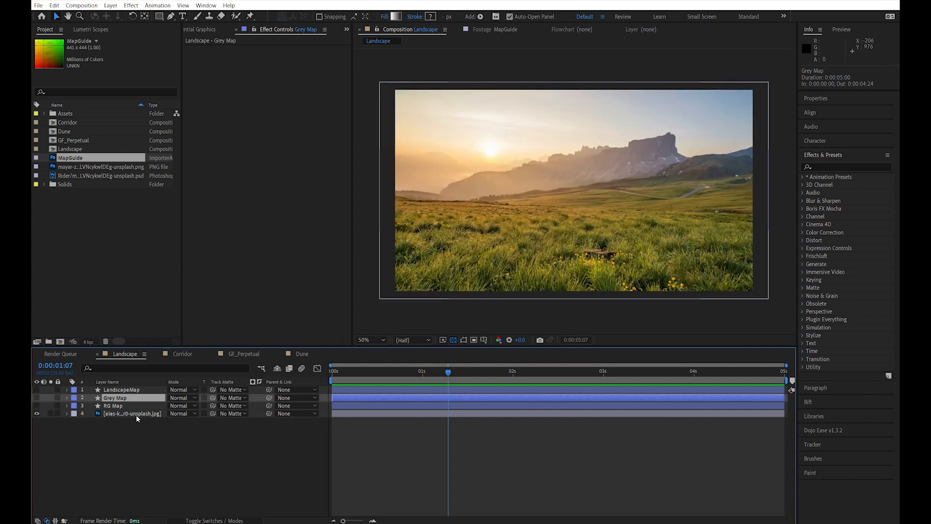
Step: Apply the Displacement Map effect to the landscape photo layer
{"action": "left_click", "coordinate": [136, 413]}
{"action": "left_click", "coordinate": [844, 166]}
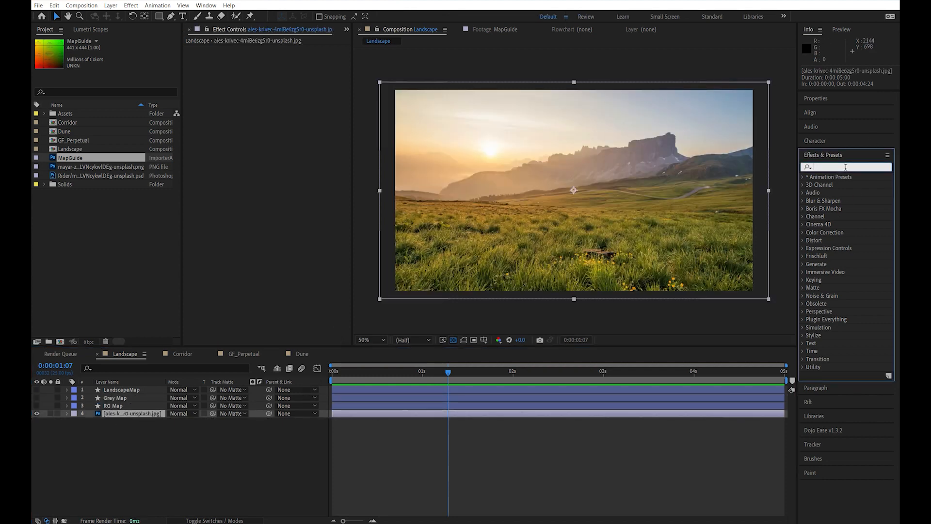
{"action": "type", "text": "dis"}
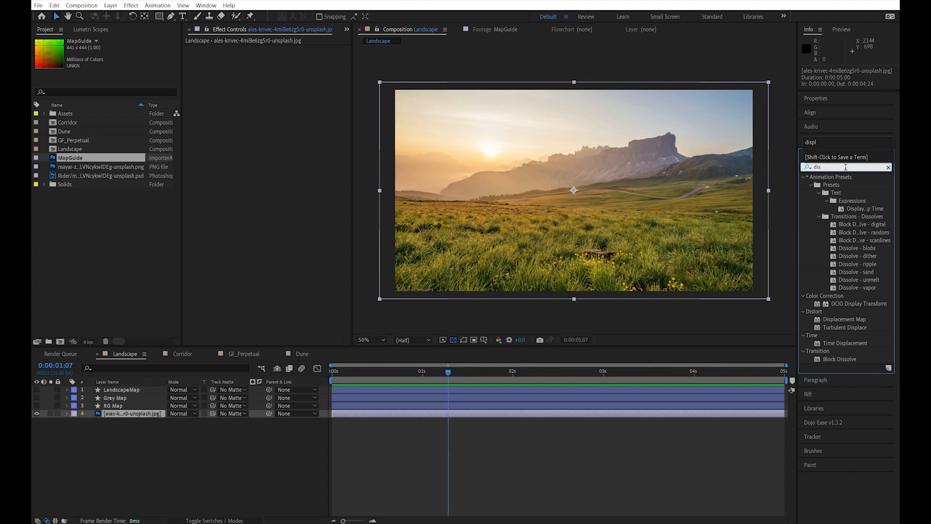
{"action": "type", "text": "p"}
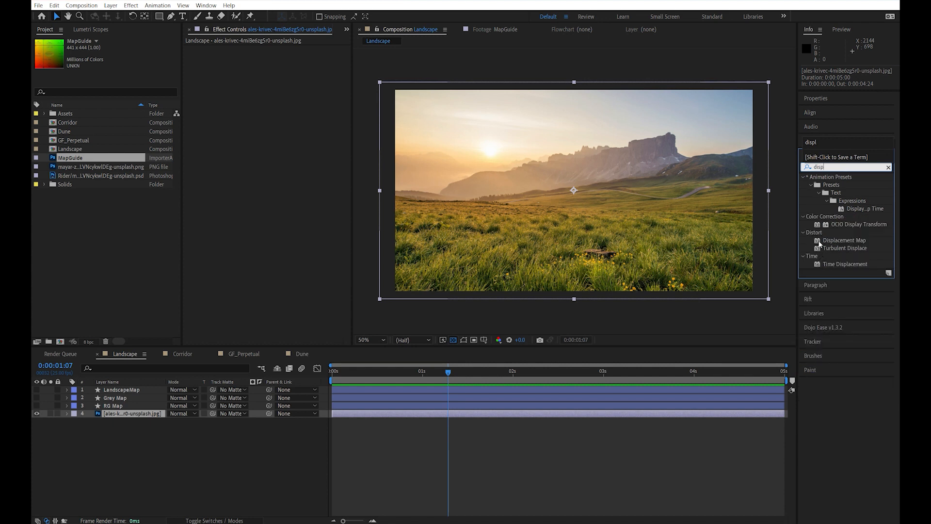
{"action": "double_click", "coordinate": [819, 241]}
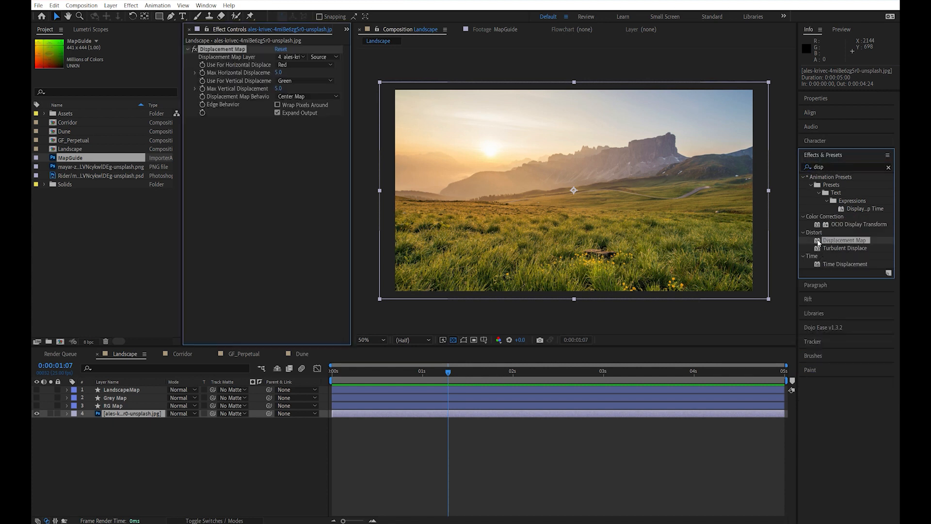
Step: Use Grey Map as the displacement map layer and set the map behavior to Stretch Map to Fit
{"action": "left_click", "coordinate": [288, 58]}
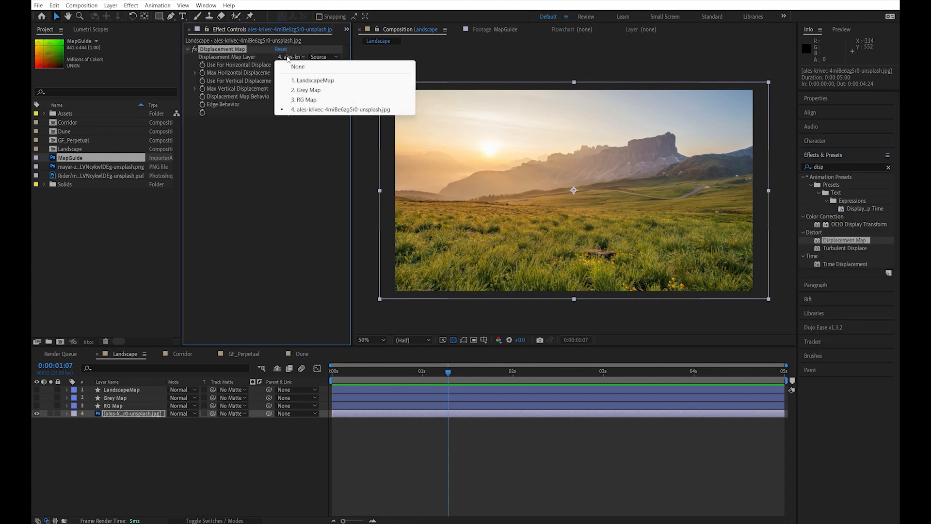
{"action": "left_click", "coordinate": [328, 91]}
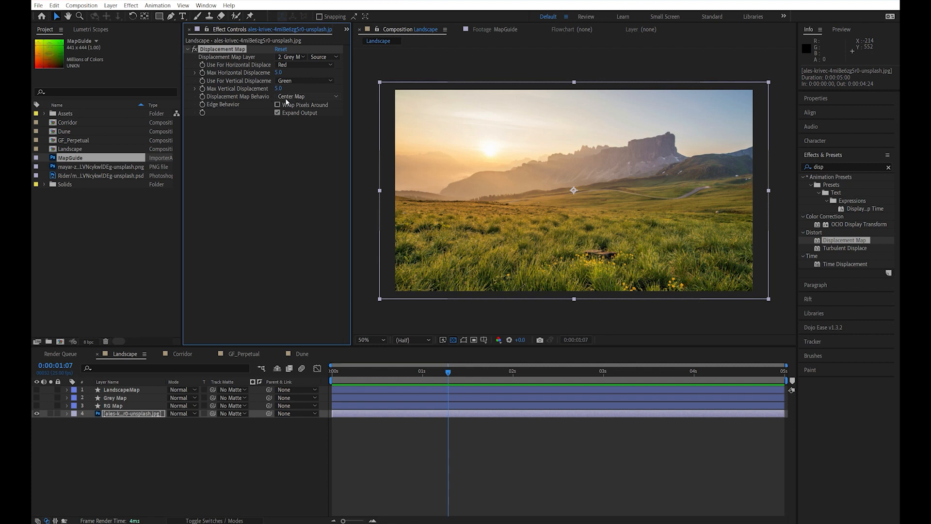
{"action": "left_click", "coordinate": [305, 98]}
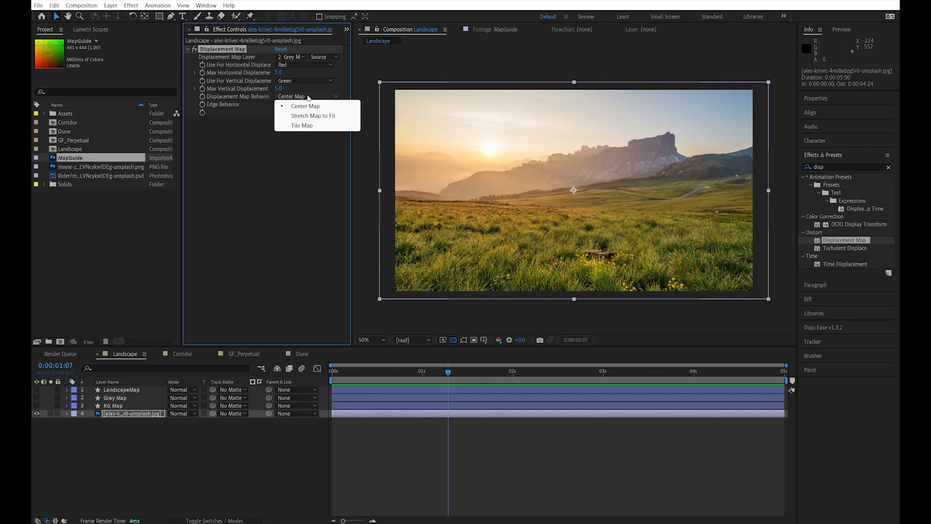
{"action": "left_click", "coordinate": [321, 116]}
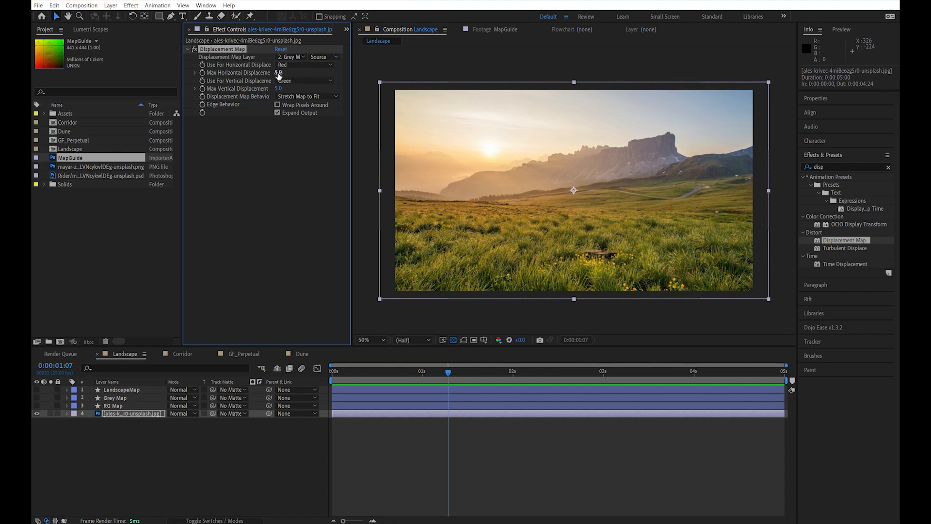
Step: Try a max horizontal displacement of -214 and a changed max vertical displacement, undoing each change
{"action": "left_click_drag", "start_coordinate": [279, 73], "coordinate": [182, 95]}
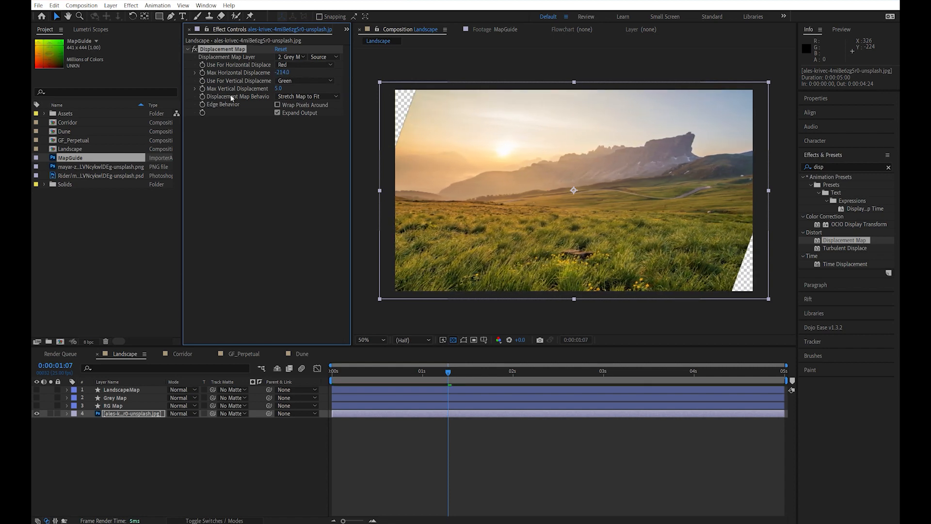
{"action": "key", "text": "ctrl+z"}
{"action": "left_click_drag", "start_coordinate": [279, 89], "coordinate": [351, 98]}
{"action": "key", "text": "ctrl+z"}
Step: Set the photo's max vertical displacement to 0
{"action": "left_click", "coordinate": [279, 89]}
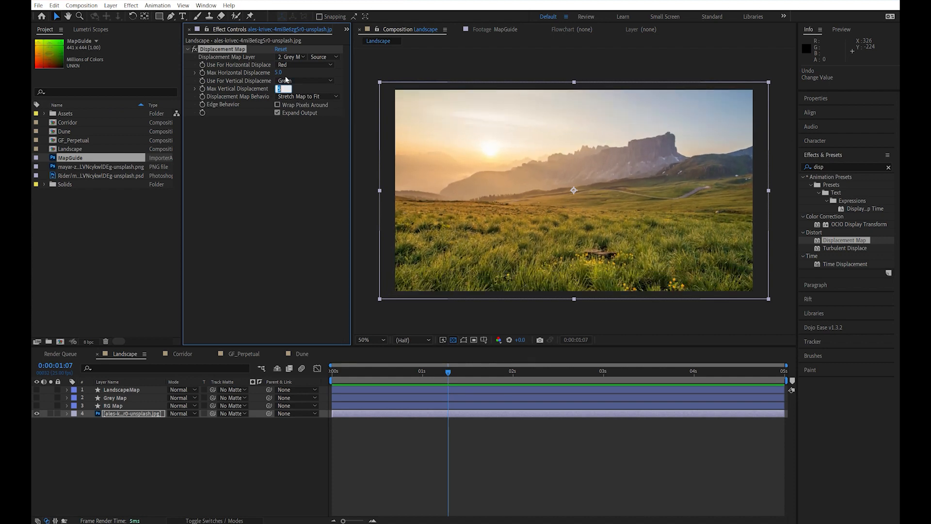
{"action": "type", "text": "0"}
{"action": "key", "text": "Return"}
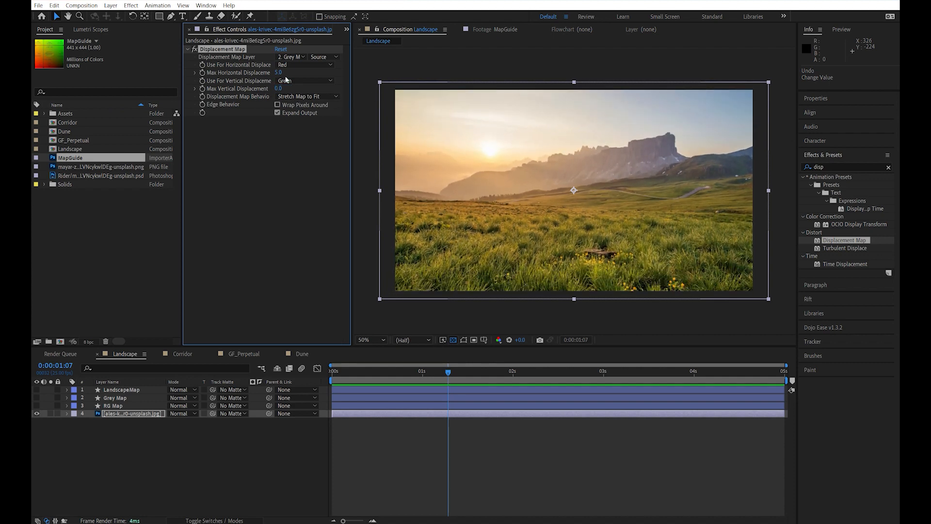
Step: Show the Grey Map layer, apply Posterize to it with a level of 3, and hide the layer again
{"action": "left_click", "coordinate": [116, 397]}
{"action": "left_click", "coordinate": [36, 398]}
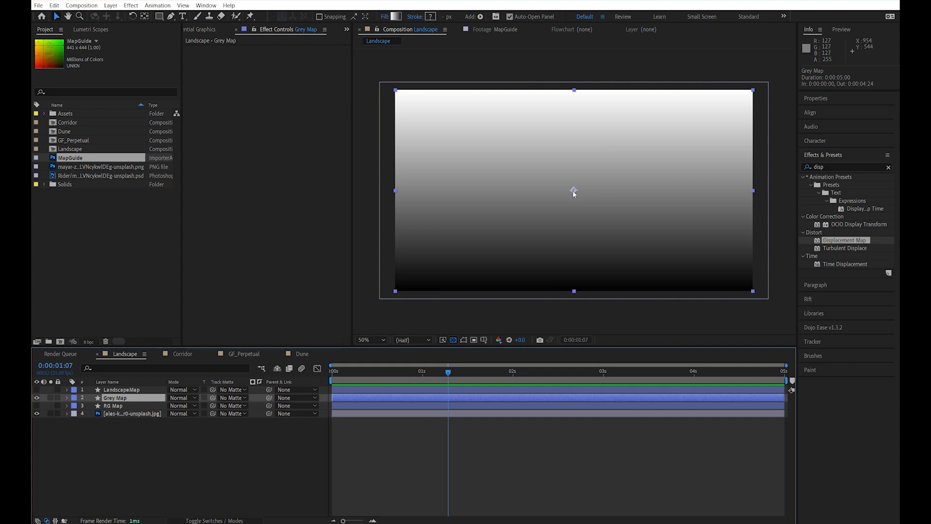
{"action": "double_click", "coordinate": [840, 167]}
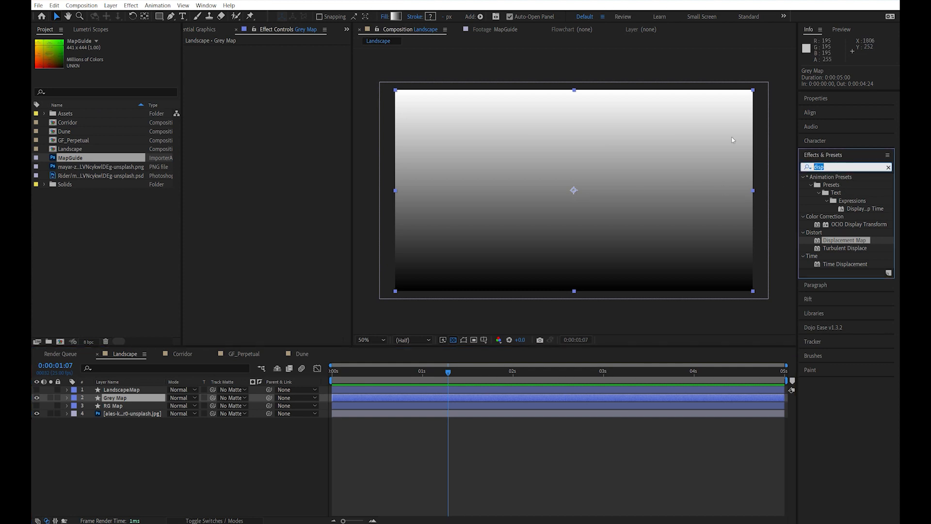
{"action": "type", "text": "post"}
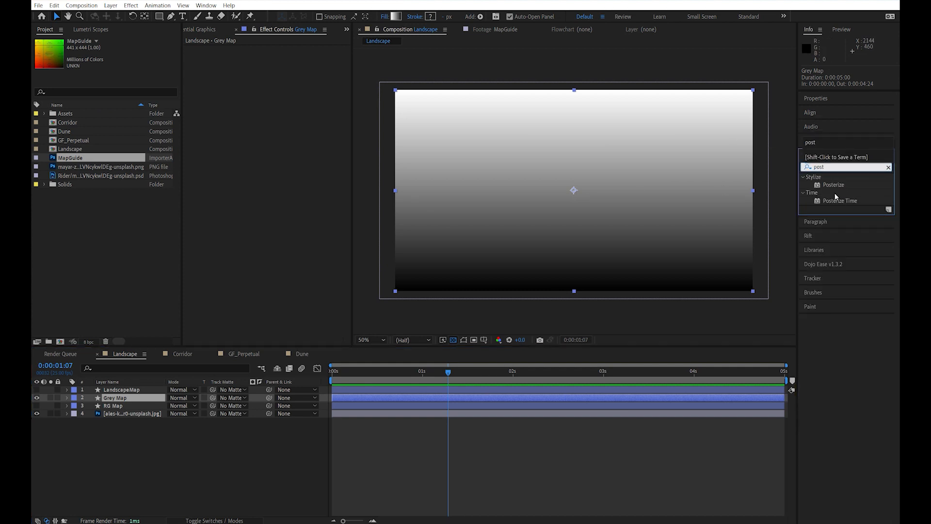
{"action": "double_click", "coordinate": [817, 184]}
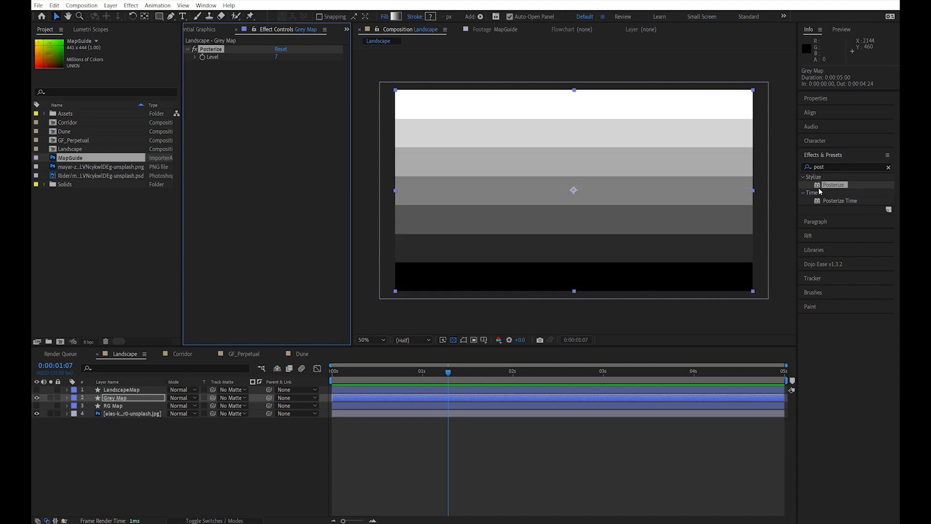
{"action": "left_click", "coordinate": [277, 57]}
{"action": "type", "text": "3"}
{"action": "key", "text": "Return"}
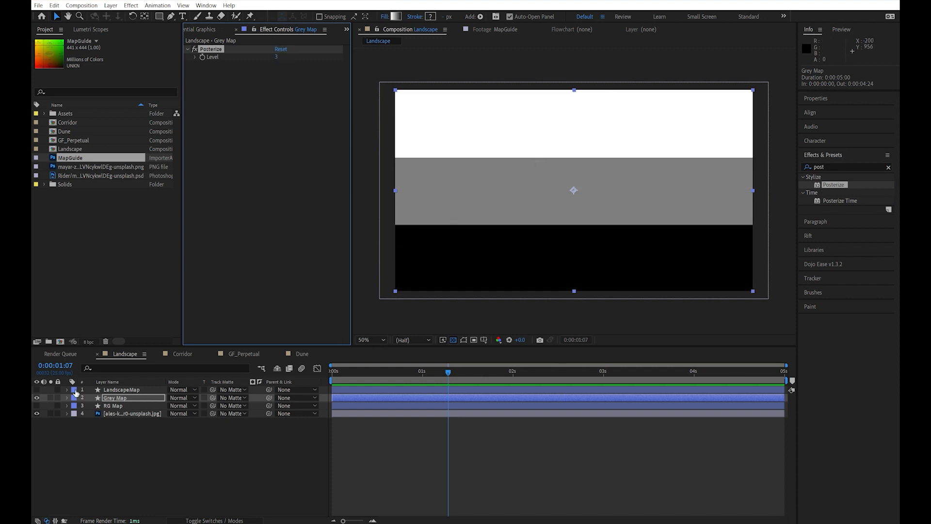
{"action": "left_click", "coordinate": [36, 397]}
Step: Set the photo's displacement map to read the Grey Map layer with Effects & Masks
{"action": "left_click", "coordinate": [123, 413]}
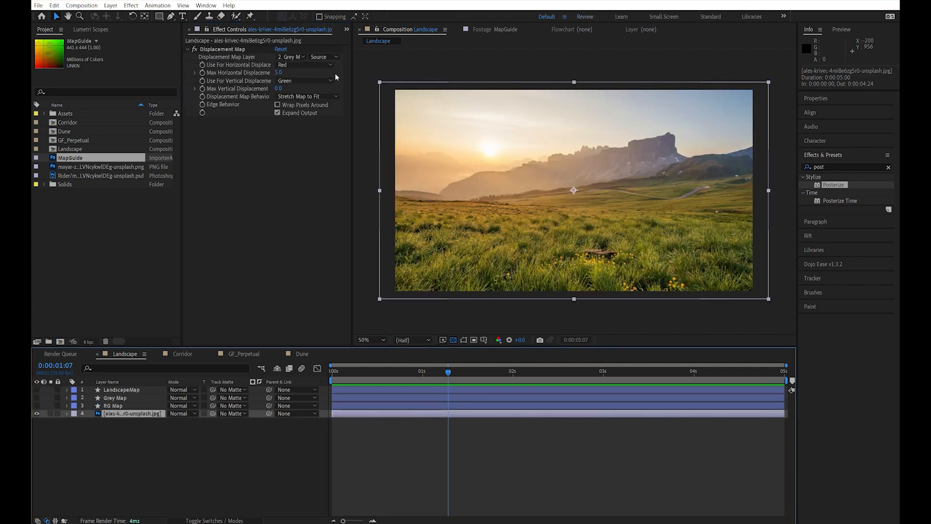
{"action": "left_click", "coordinate": [323, 56]}
{"action": "left_click", "coordinate": [350, 85]}
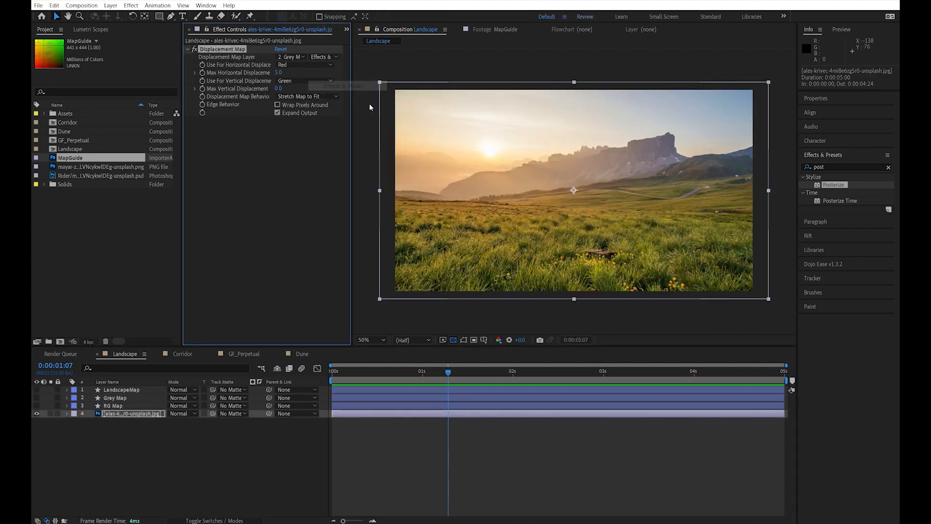
Step: Test the posterized map with a max horizontal displacement of 536, and reset the value to 0
{"action": "left_click_drag", "start_coordinate": [278, 73], "coordinate": [402, 93]}
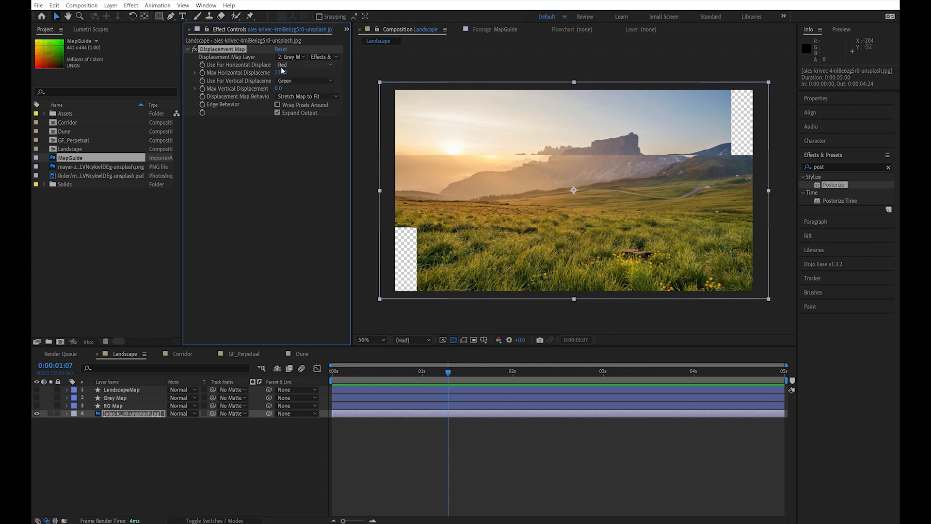
{"action": "left_click_drag", "start_coordinate": [281, 73], "coordinate": [435, 81]}
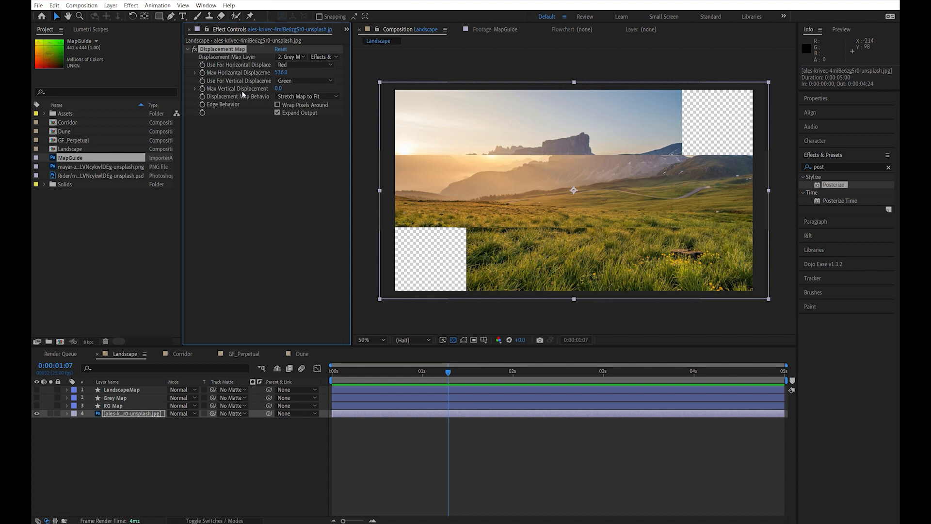
{"action": "left_click", "coordinate": [281, 72]}
{"action": "type", "text": "0"}
{"action": "key", "text": "Return"}
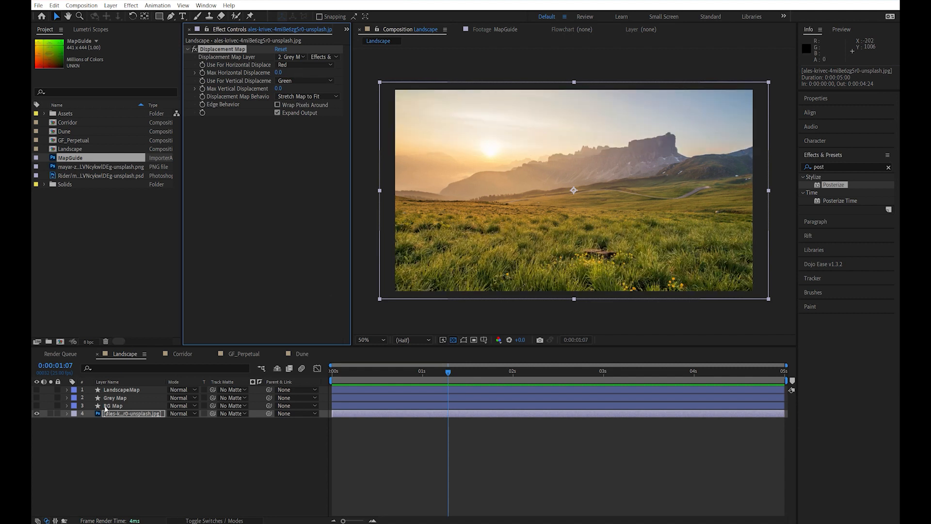
Step: Show the RG Map layer and examine its Red x Axis and Green Y Axis gradients separately, restoring both
{"action": "left_click", "coordinate": [36, 405]}
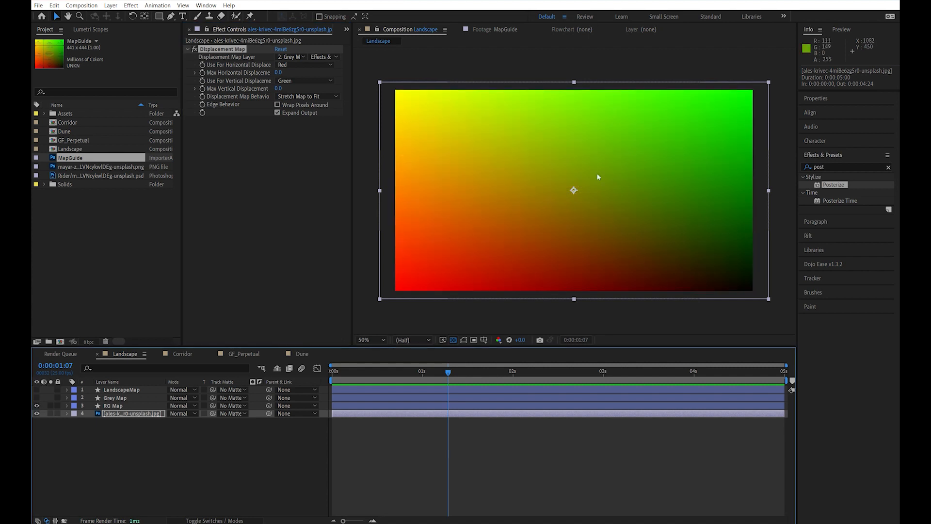
{"action": "left_click", "coordinate": [68, 405]}
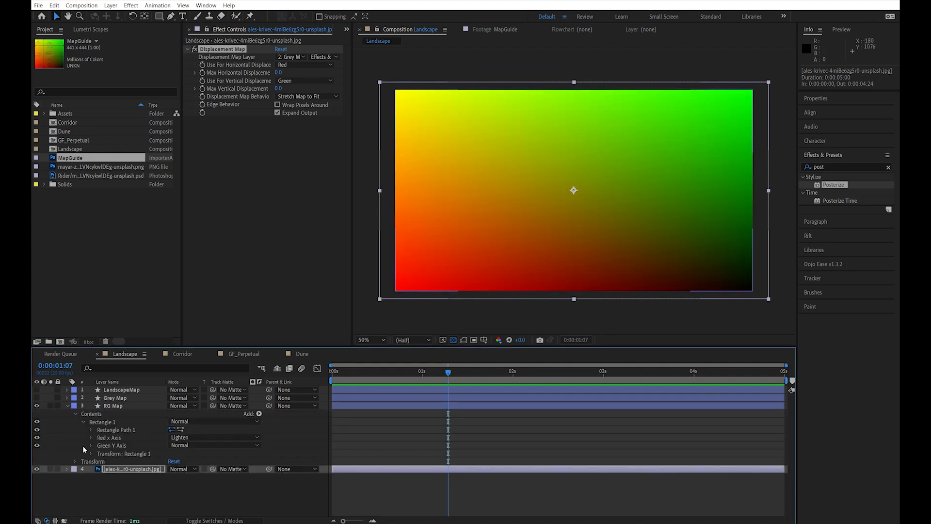
{"action": "left_click", "coordinate": [67, 405]}
{"action": "left_click", "coordinate": [67, 405]}
{"action": "left_click", "coordinate": [101, 436]}
{"action": "left_click", "coordinate": [37, 445]}
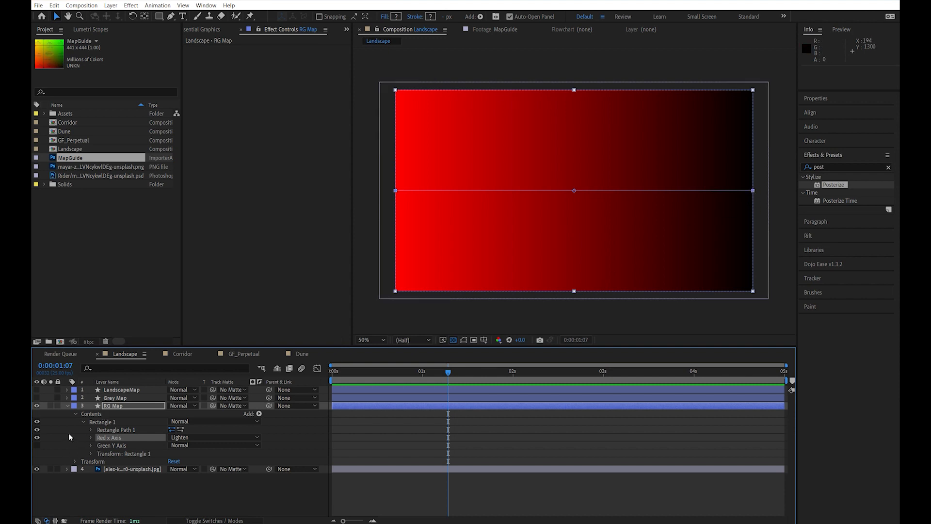
{"action": "left_click", "coordinate": [37, 437]}
{"action": "left_click", "coordinate": [37, 445]}
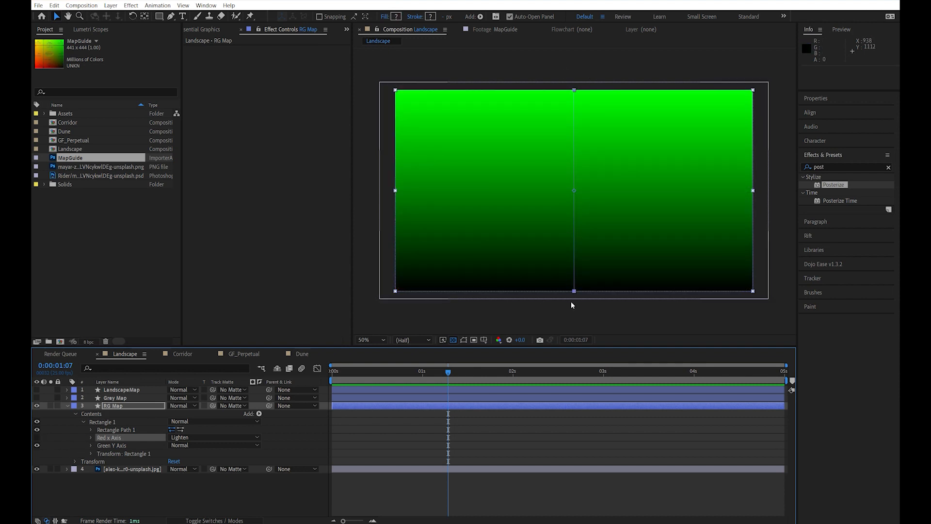
{"action": "left_click", "coordinate": [37, 438]}
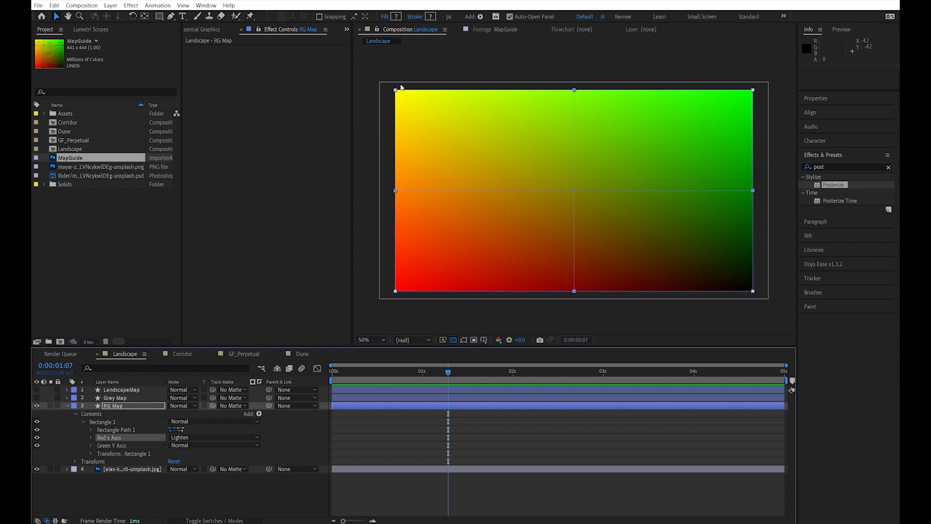
Step: Collapse and hide the RG Map layer, and select it as the displacement map layer for the landscape photo
{"action": "left_click", "coordinate": [68, 404]}
{"action": "left_click", "coordinate": [102, 414]}
{"action": "left_click", "coordinate": [37, 406]}
{"action": "left_click", "coordinate": [37, 413]}
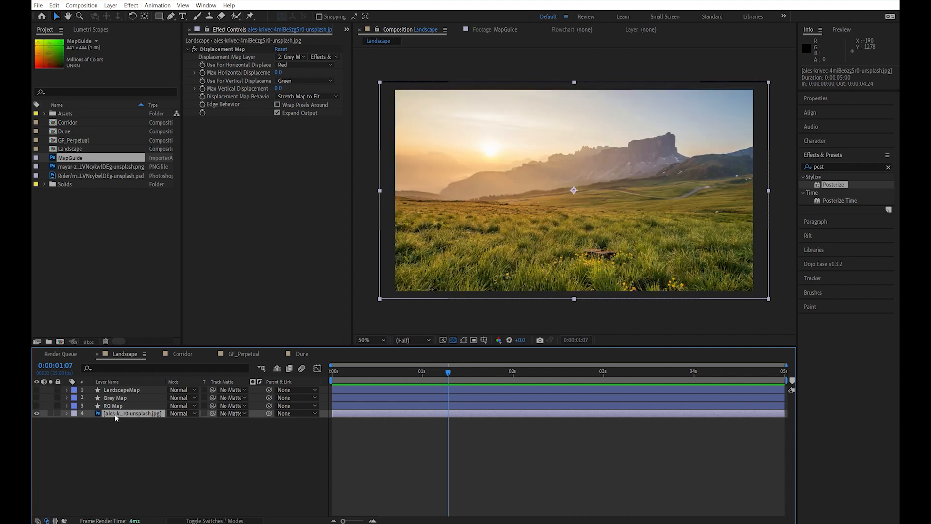
{"action": "left_click", "coordinate": [294, 58]}
{"action": "left_click", "coordinate": [320, 100]}
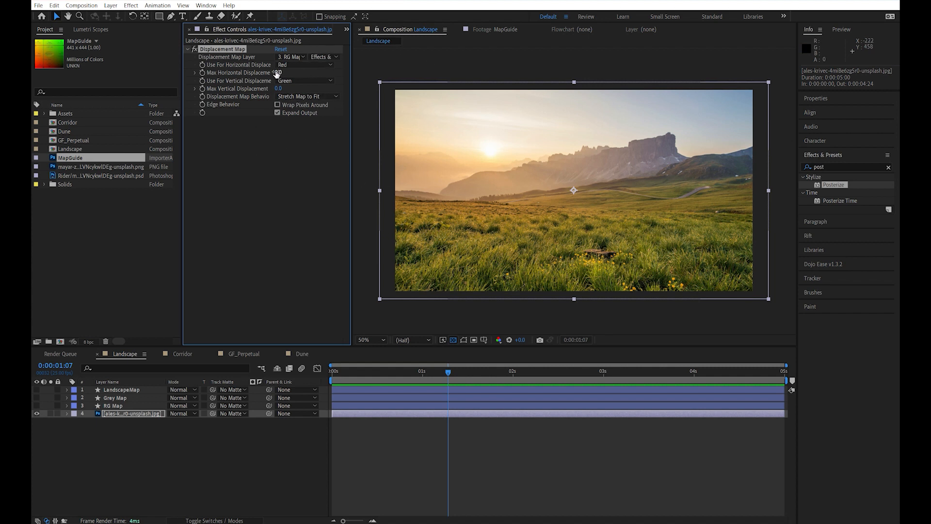
Step: Raise the photo's max horizontal displacement to 169 and its max vertical displacement to 128
{"action": "left_click_drag", "start_coordinate": [278, 72], "coordinate": [331, 73]}
{"action": "left_click_drag", "start_coordinate": [279, 91], "coordinate": [323, 95]}
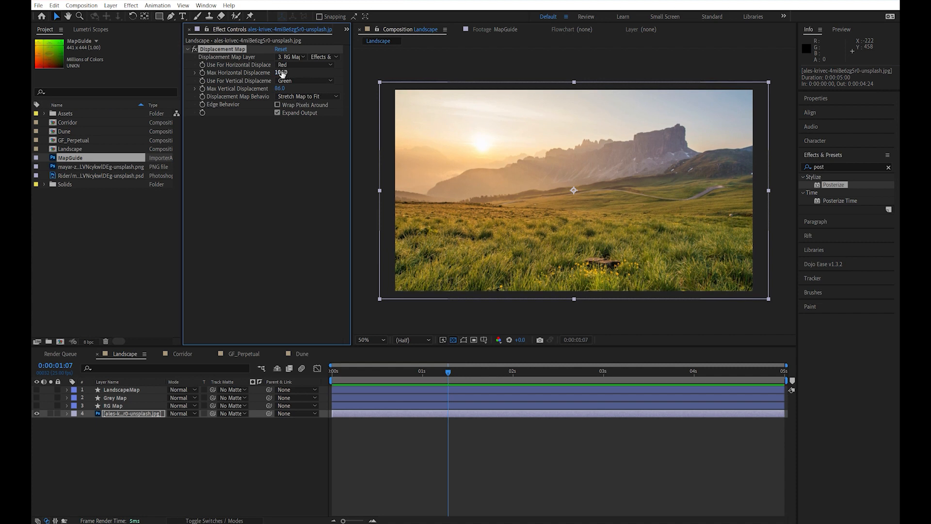
{"action": "left_click_drag", "start_coordinate": [280, 74], "coordinate": [307, 92]}
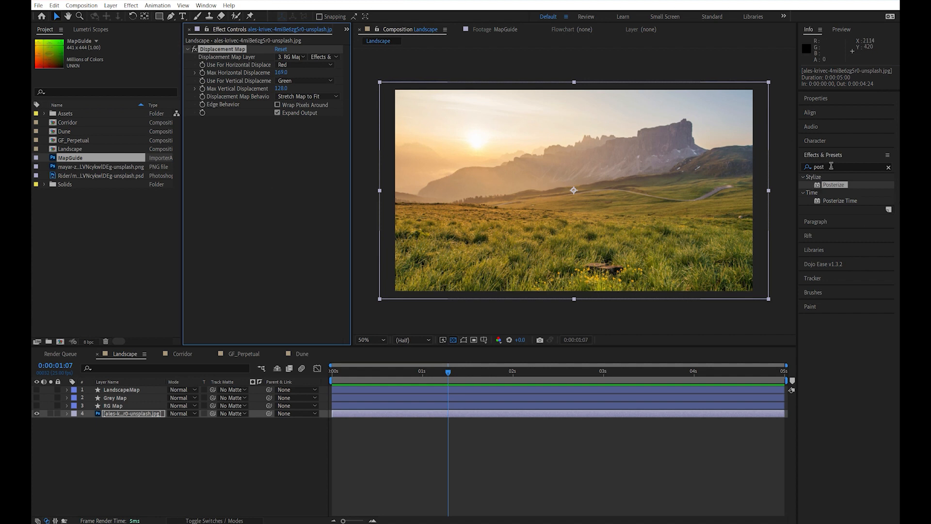
Step: Find the Slider Control effect and add it above the Displacement Map on the landscape photo
{"action": "left_click", "coordinate": [803, 164]}
{"action": "type", "text": "sl"}
{"action": "type", "text": "ider"}
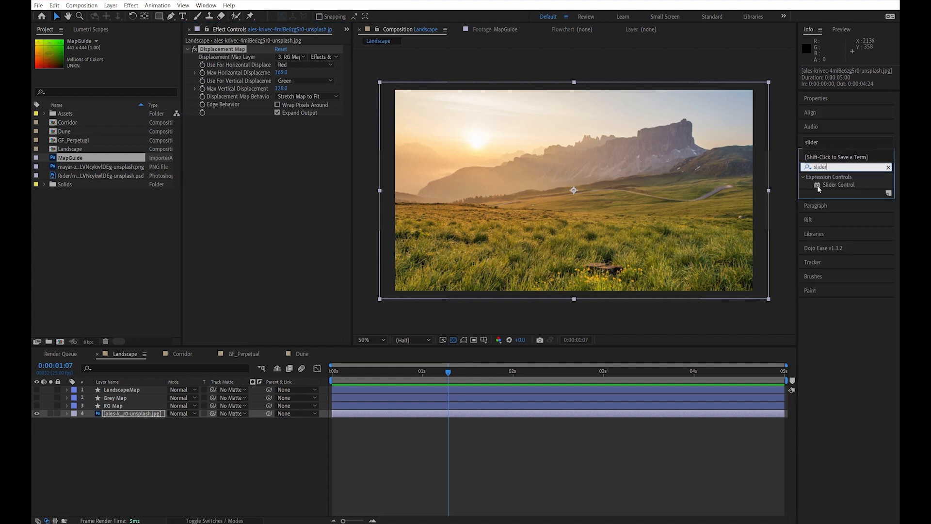
{"action": "left_click_drag", "start_coordinate": [818, 188], "coordinate": [230, 51]}
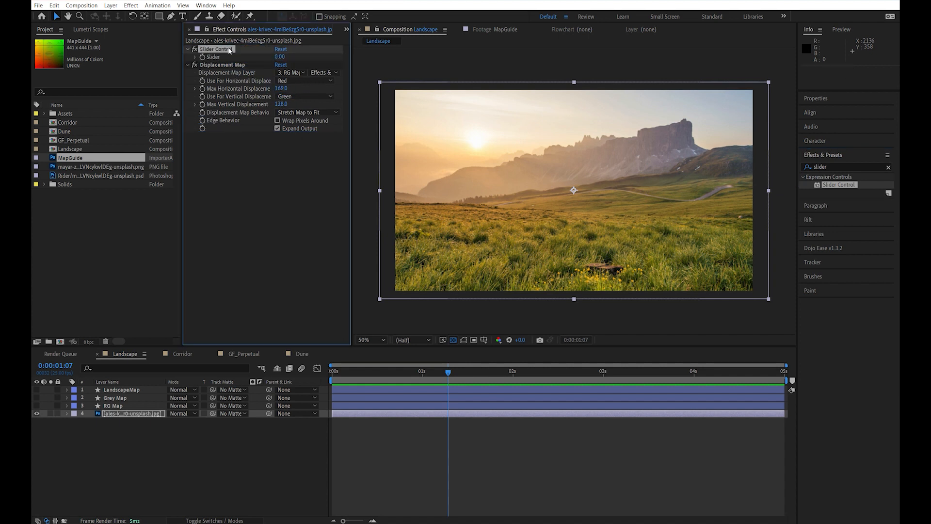
Step: Link the photo's max horizontal and max vertical displacement to the Slider Control's Slider through expressions
{"action": "left_click", "coordinate": [104, 415]}
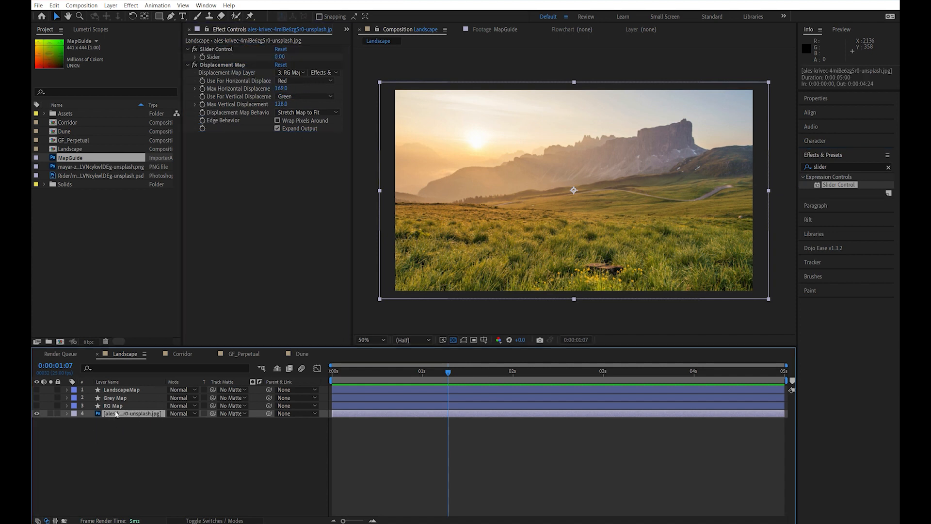
{"action": "key", "text": "e"}
{"action": "left_click", "coordinate": [83, 430]}
{"action": "left_click", "coordinate": [82, 421]}
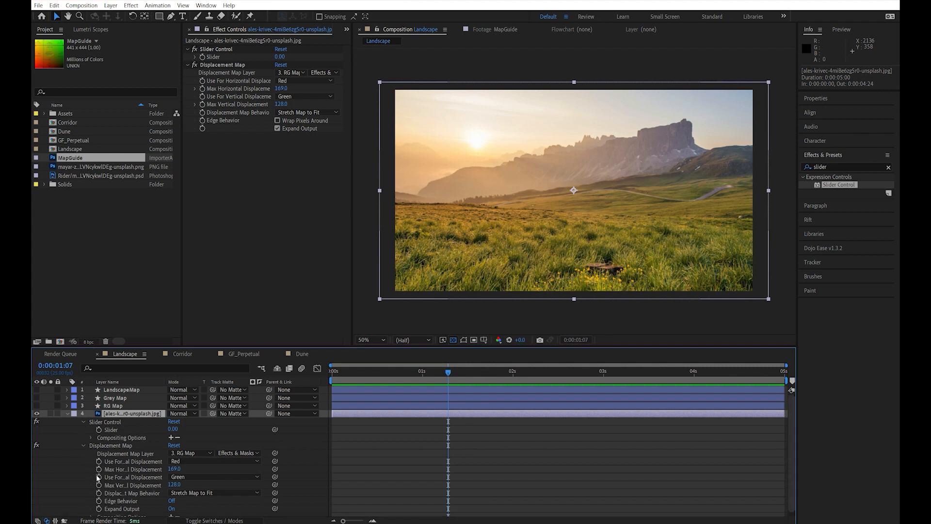
{"action": "left_click", "coordinate": [98, 469], "text": "alt"}
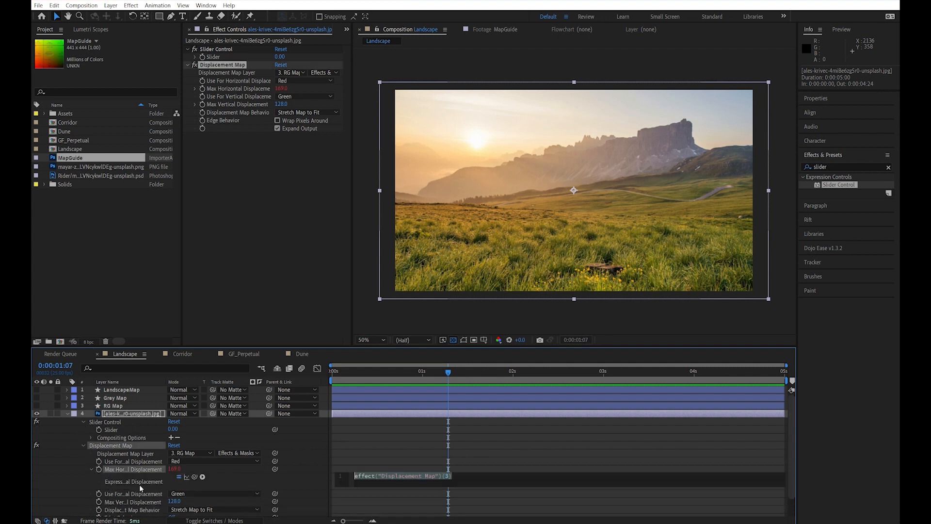
{"action": "left_click_drag", "start_coordinate": [197, 477], "coordinate": [116, 429]}
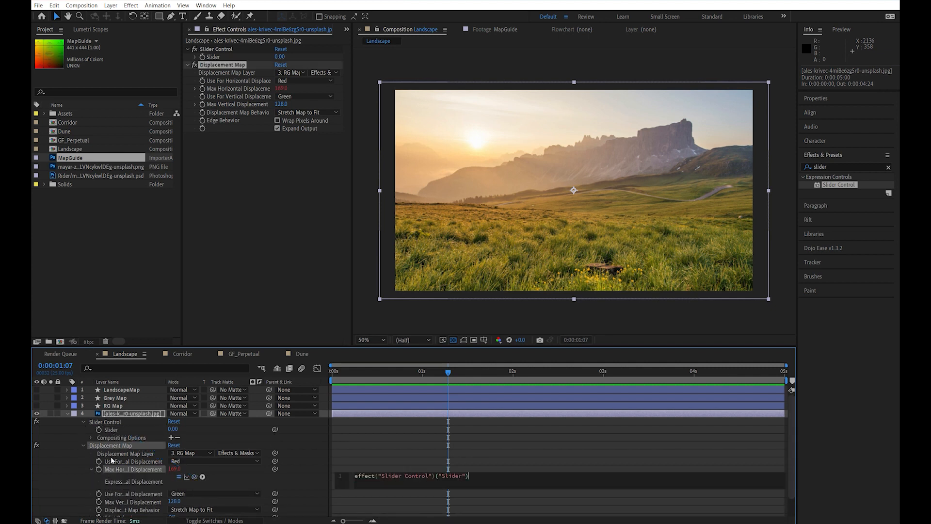
{"action": "left_click", "coordinate": [99, 502], "text": "alt"}
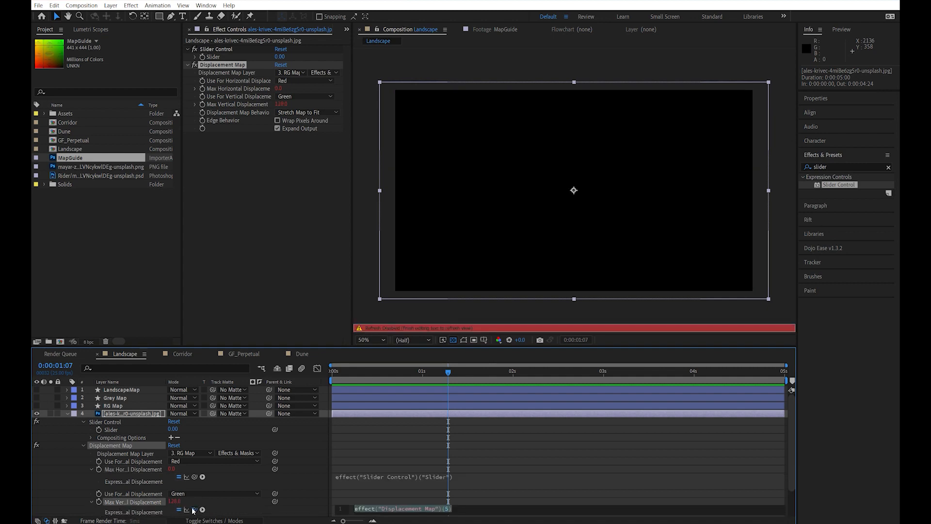
{"action": "left_click_drag", "start_coordinate": [194, 509], "coordinate": [281, 431]}
Step: Reset the landscape photo's displacement Slider to 0
{"action": "left_click", "coordinate": [176, 427]}
{"action": "type", "text": "0"}
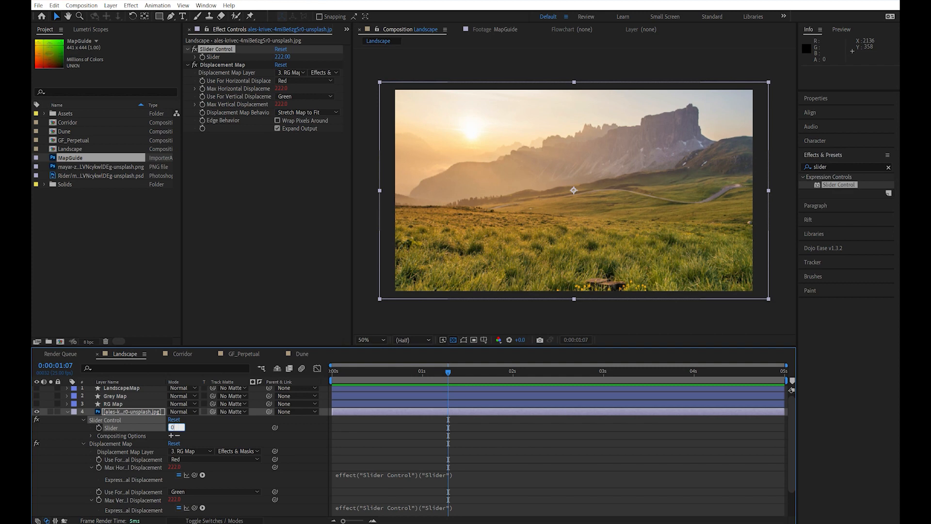
{"action": "key", "text": "Return"}
Step: Show the RG Map layer and apply a Posterize effect to it with the Level set to 3
{"action": "left_click", "coordinate": [111, 404]}
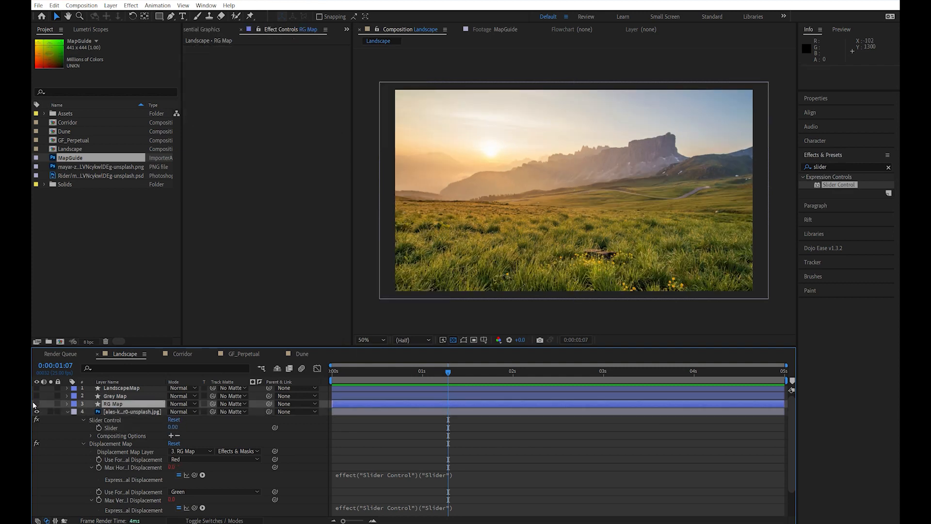
{"action": "left_click", "coordinate": [37, 403]}
{"action": "left_click", "coordinate": [846, 165]}
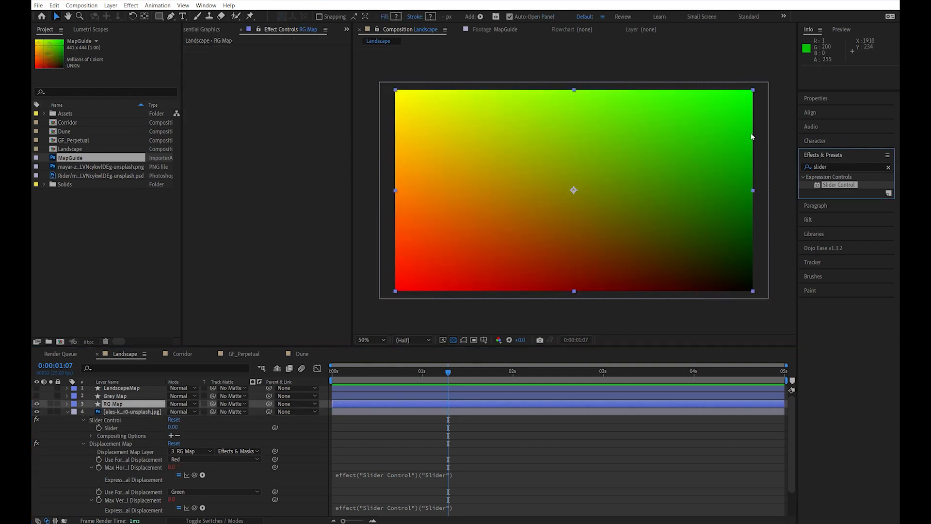
{"action": "left_click_drag", "start_coordinate": [847, 166], "coordinate": [697, 126]}
{"action": "type", "text": "poster"}
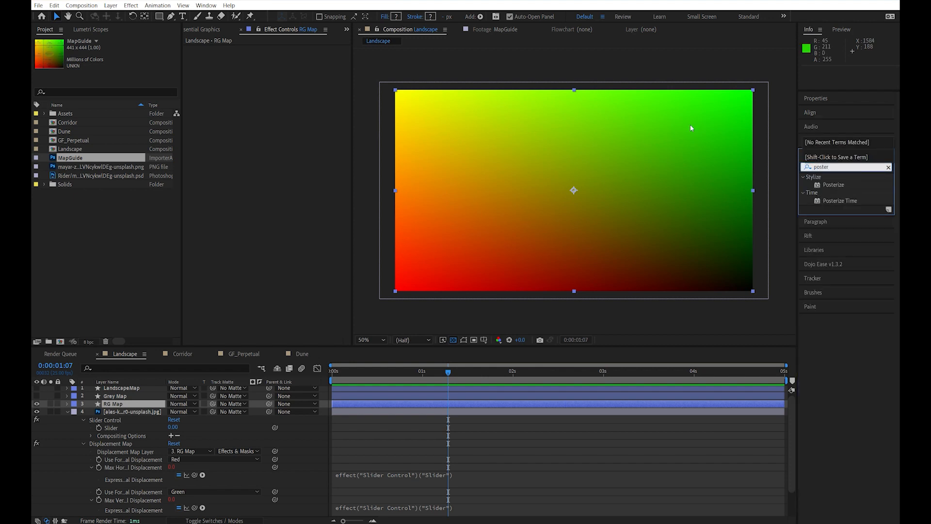
{"action": "double_click", "coordinate": [839, 184]}
{"action": "left_click", "coordinate": [277, 57]}
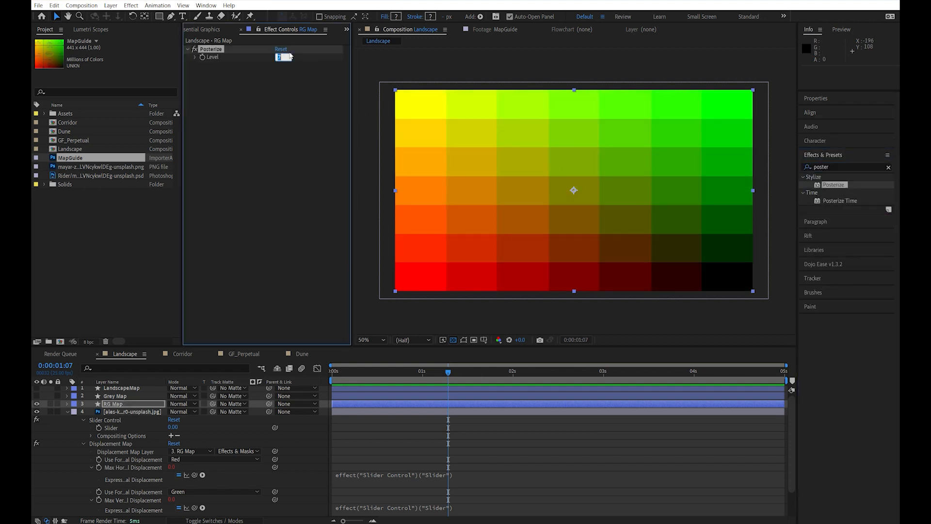
{"action": "type", "text": "3"}
{"action": "key", "text": "Return"}
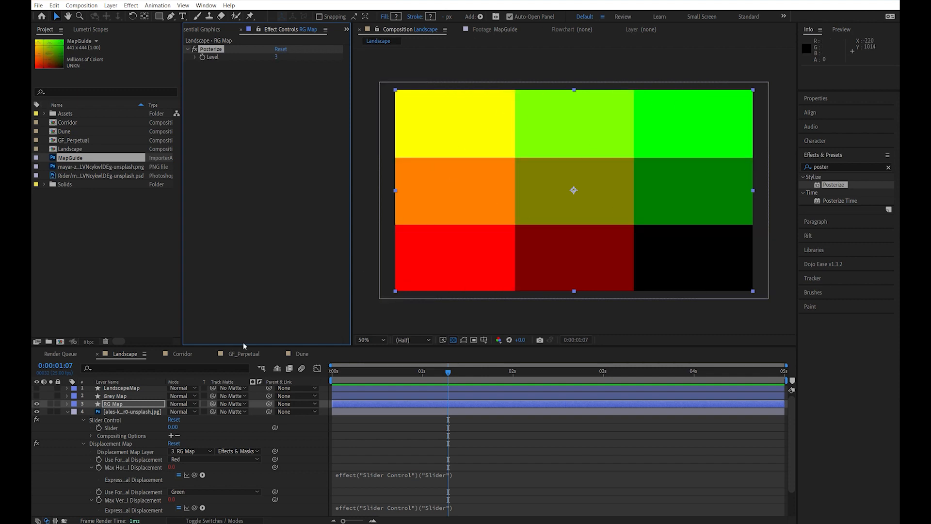
Step: Collapse the photo's properties, hide the RG Map layer, and raise the photo's displacement Slider to 279
{"action": "left_click", "coordinate": [68, 412]}
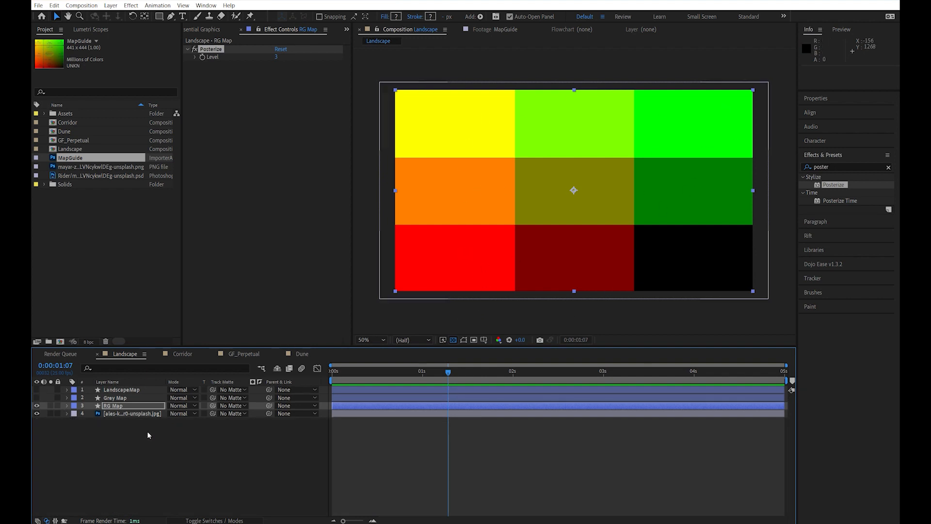
{"action": "left_click", "coordinate": [36, 405]}
{"action": "left_click", "coordinate": [127, 413]}
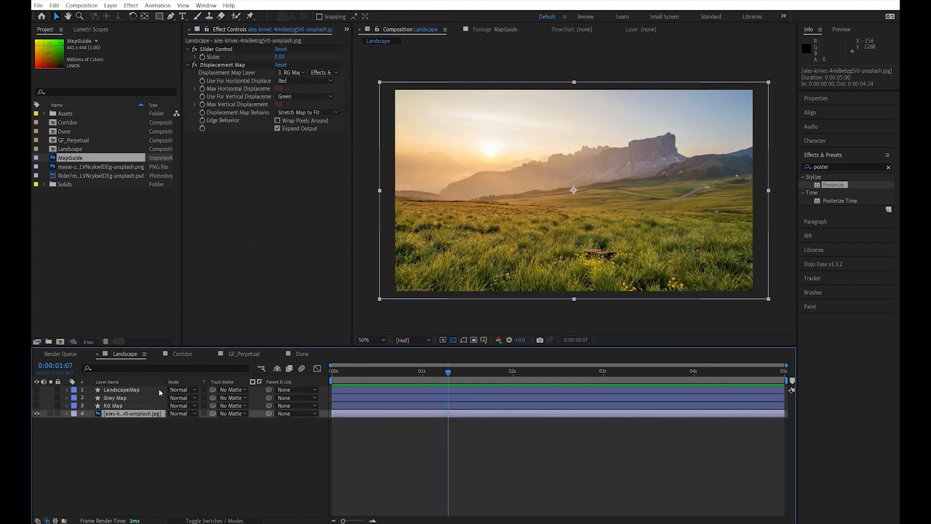
{"action": "left_click_drag", "start_coordinate": [279, 57], "coordinate": [434, 83]}
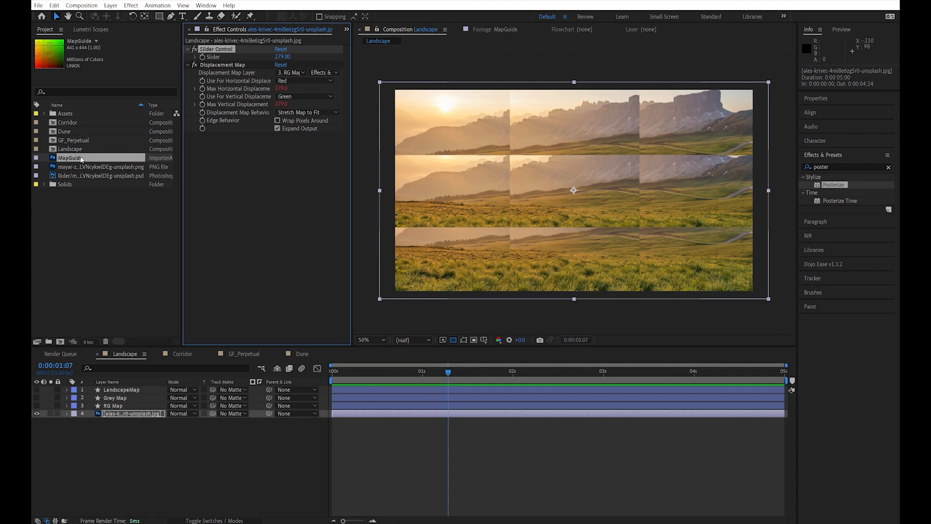
Step: Examine the displacement directions in the MapGuide footage, and return to the Landscape composition
{"action": "double_click", "coordinate": [53, 158]}
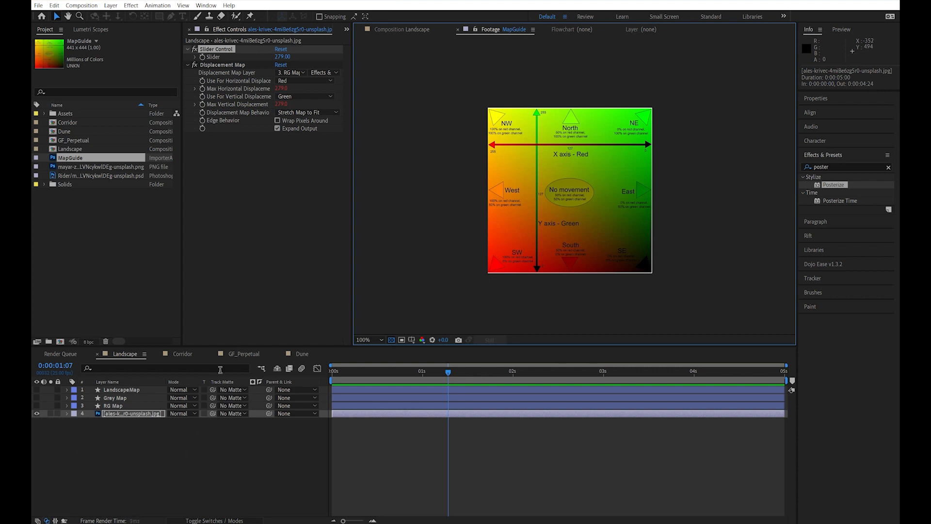
{"action": "left_click", "coordinate": [202, 461]}
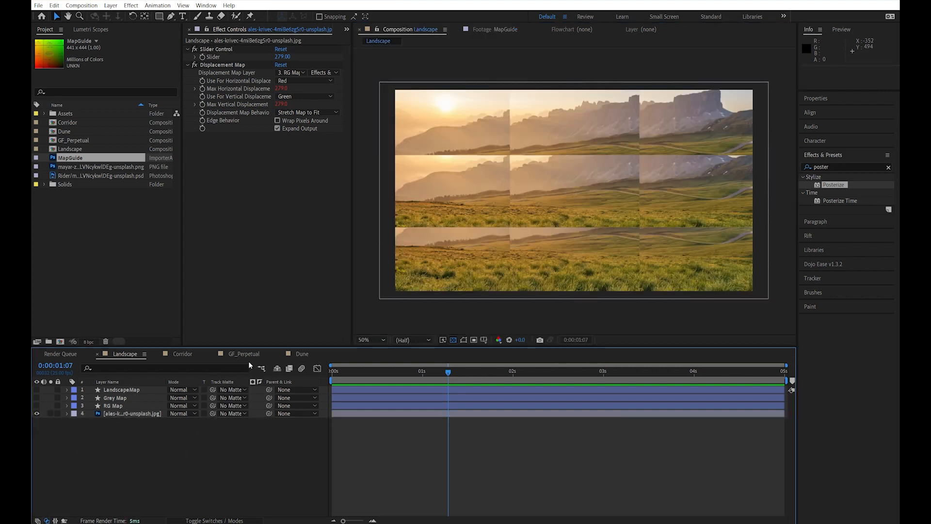
Step: Open the GF_Perpetual composition and hide its VAT01_flow_map.png and Displace layers to view the source artwork
{"action": "left_click", "coordinate": [247, 353]}
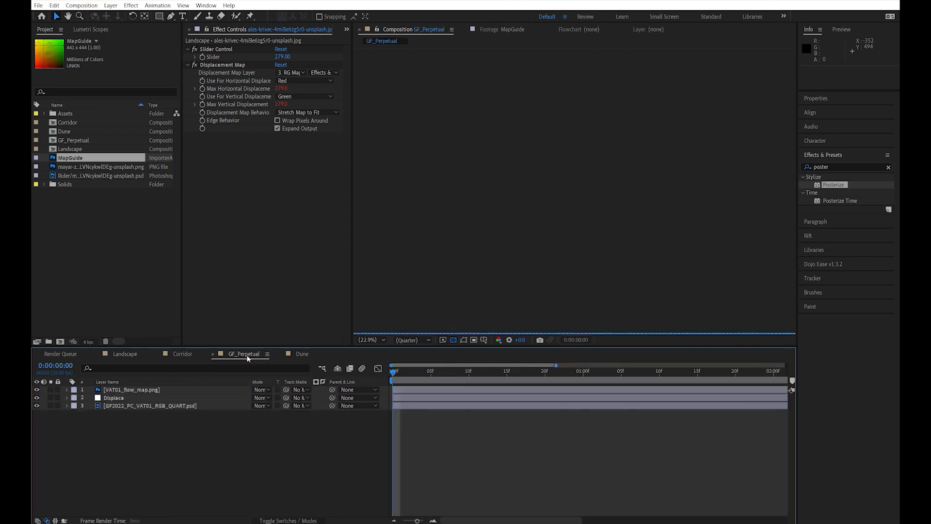
{"action": "left_click", "coordinate": [36, 390]}
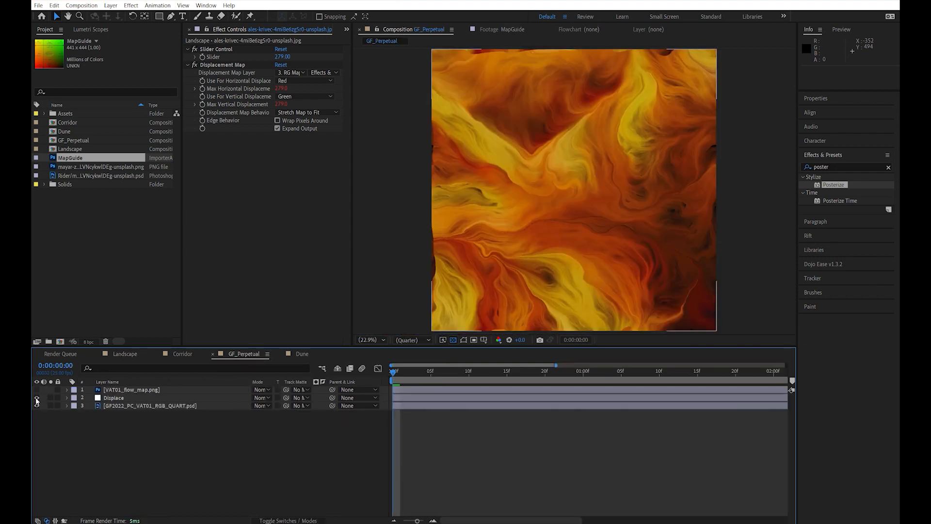
{"action": "left_click", "coordinate": [36, 398]}
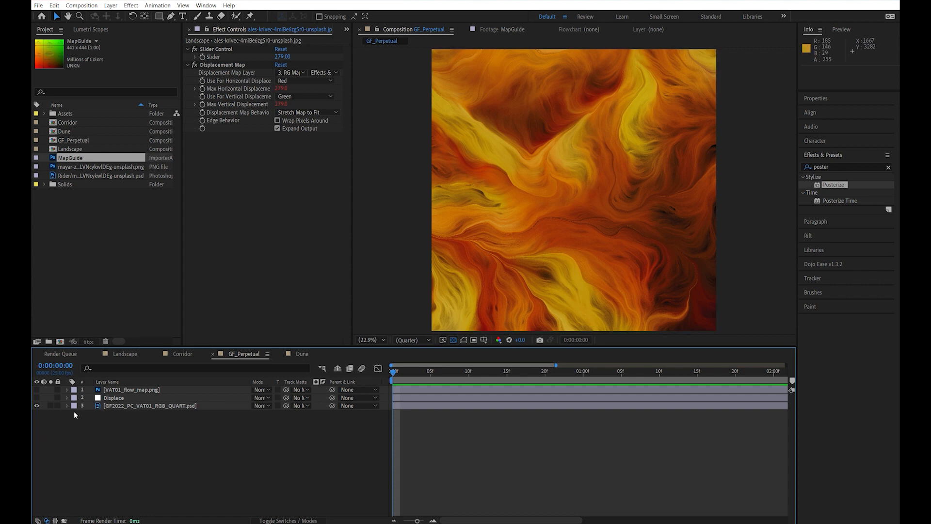
Step: Show the VAT01_flow_map.png layer, examine its painted colours and effect settings, and hide the layer again
{"action": "left_click", "coordinate": [37, 389]}
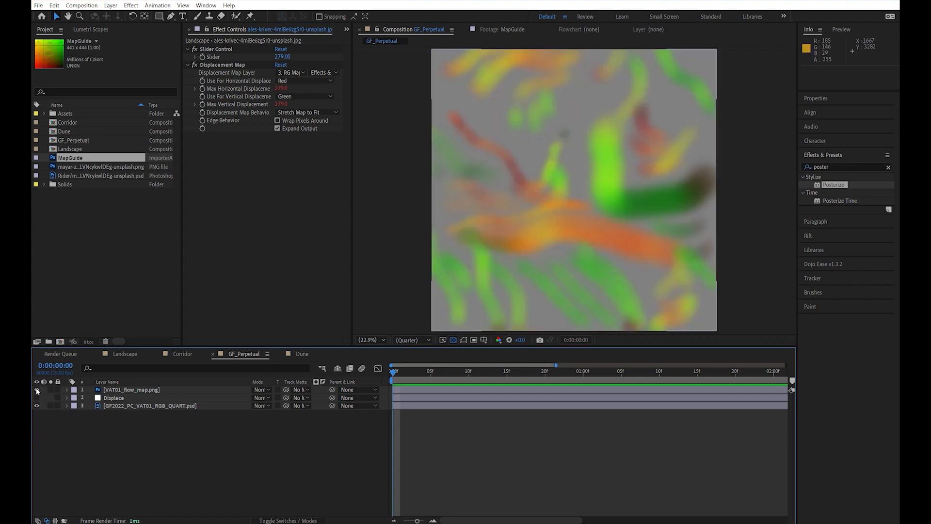
{"action": "left_click", "coordinate": [145, 389]}
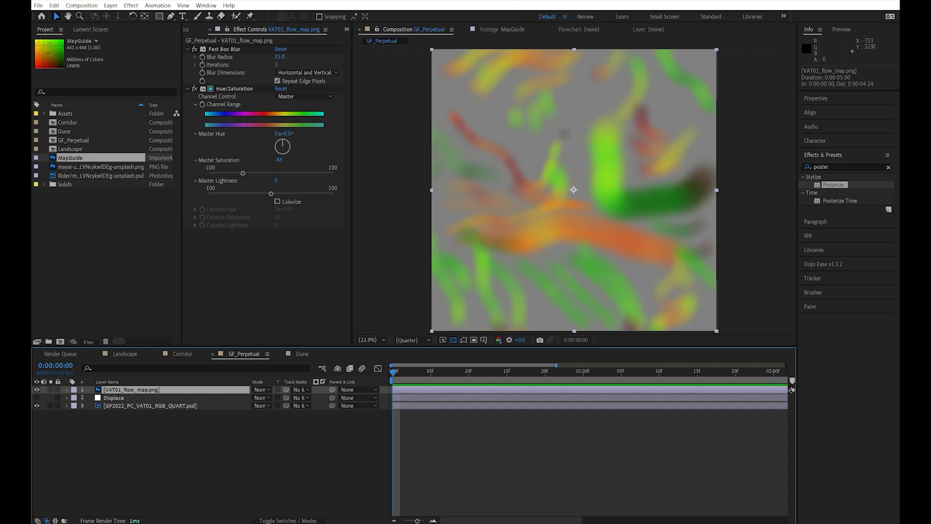
{"action": "left_click", "coordinate": [37, 391]}
Step: Preview the animation with the Displace layer enabled, and swap visibility from the Displace layer to the flow map
{"action": "left_click", "coordinate": [135, 402]}
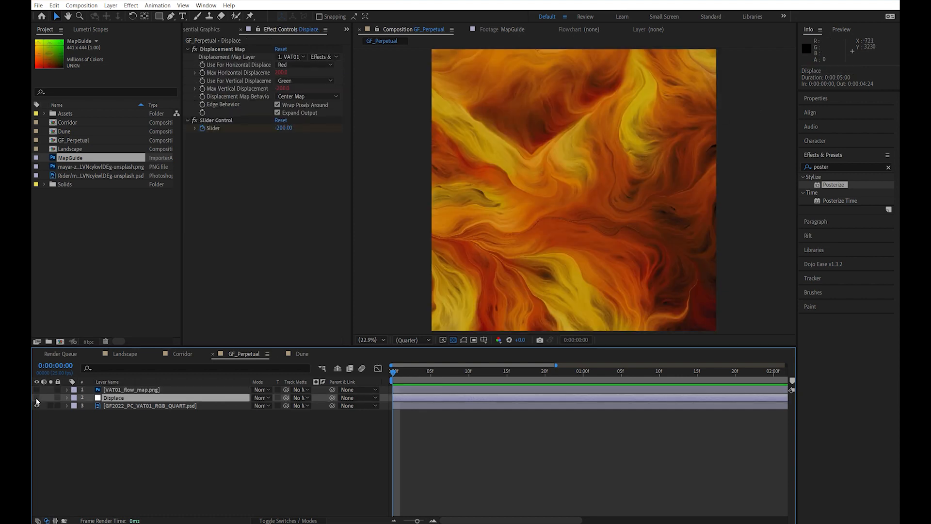
{"action": "key", "text": "space"}
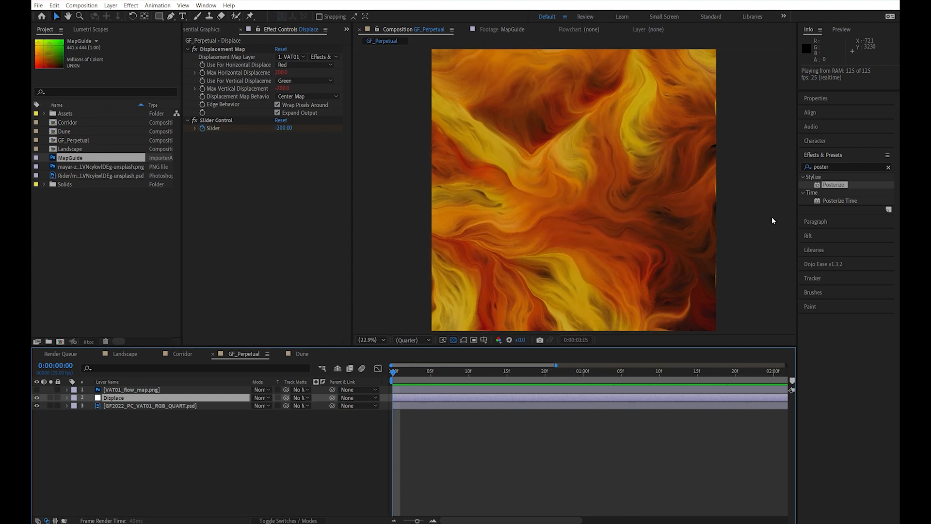
{"action": "left_click", "coordinate": [37, 398]}
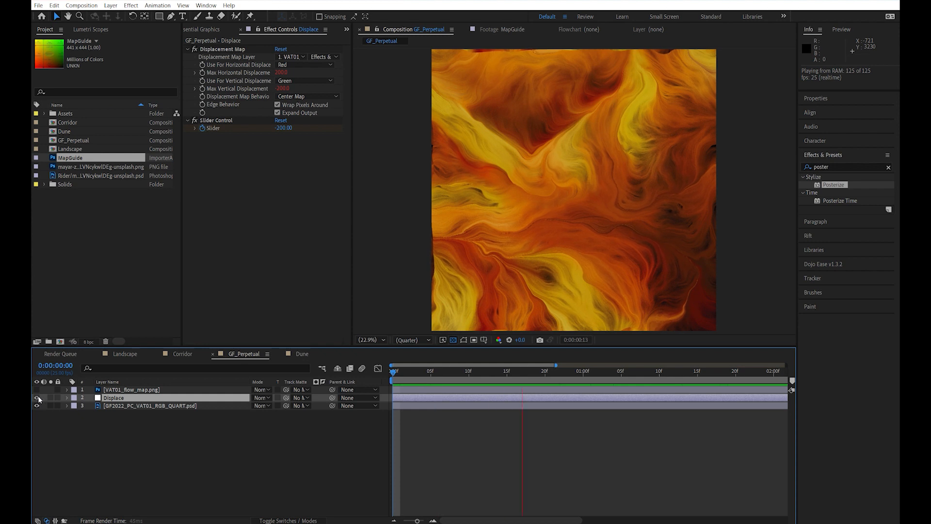
{"action": "left_click", "coordinate": [37, 389]}
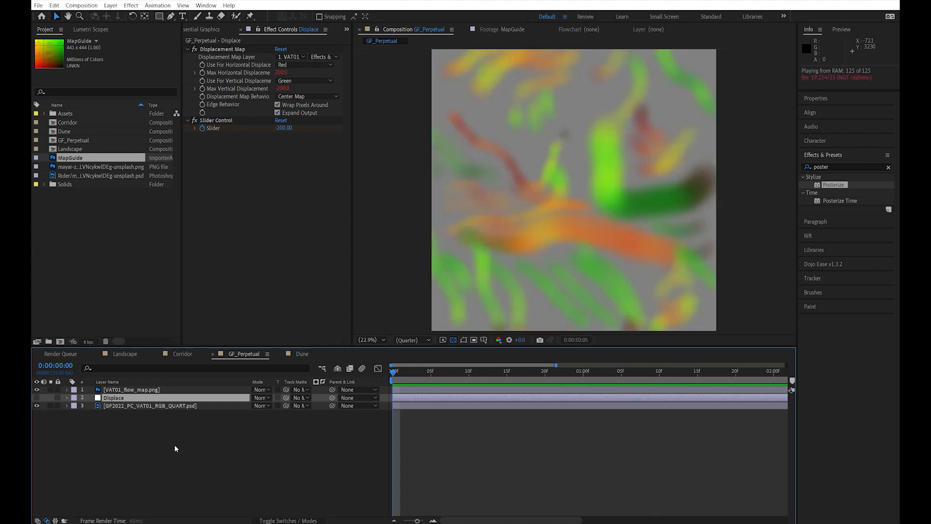
{"action": "key", "text": "space"}
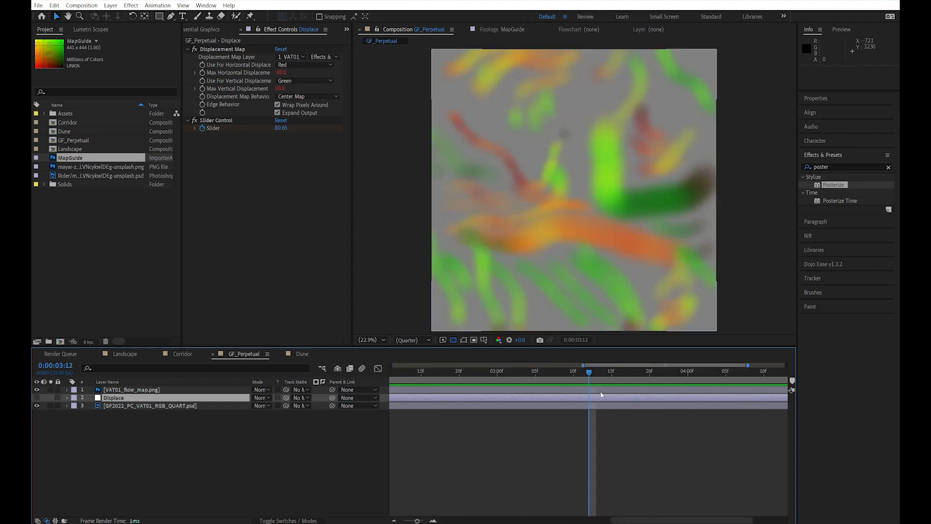
Step: Extend the visible timeline range to the full 5 seconds, and switch to the Dune composition
{"action": "left_click_drag", "start_coordinate": [583, 365], "coordinate": [391, 365]}
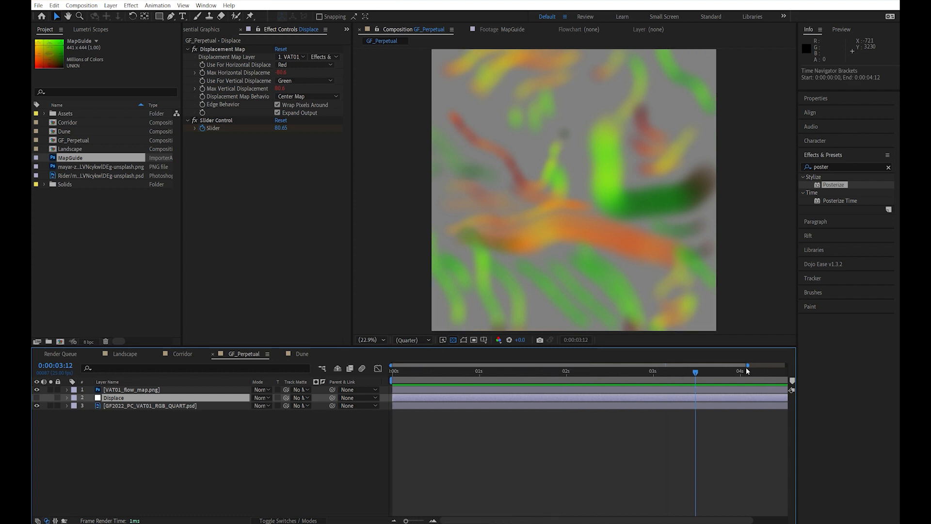
{"action": "left_click_drag", "start_coordinate": [747, 366], "coordinate": [786, 365]}
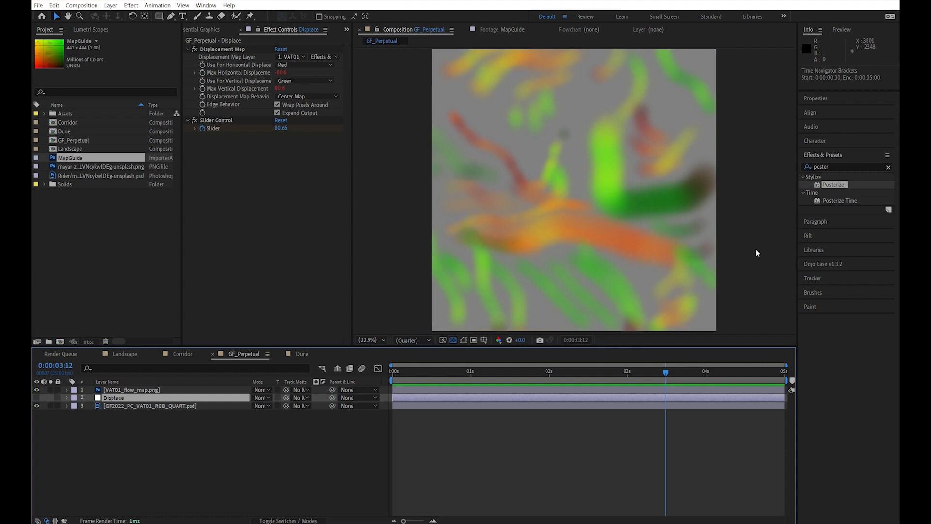
{"action": "left_click", "coordinate": [306, 354]}
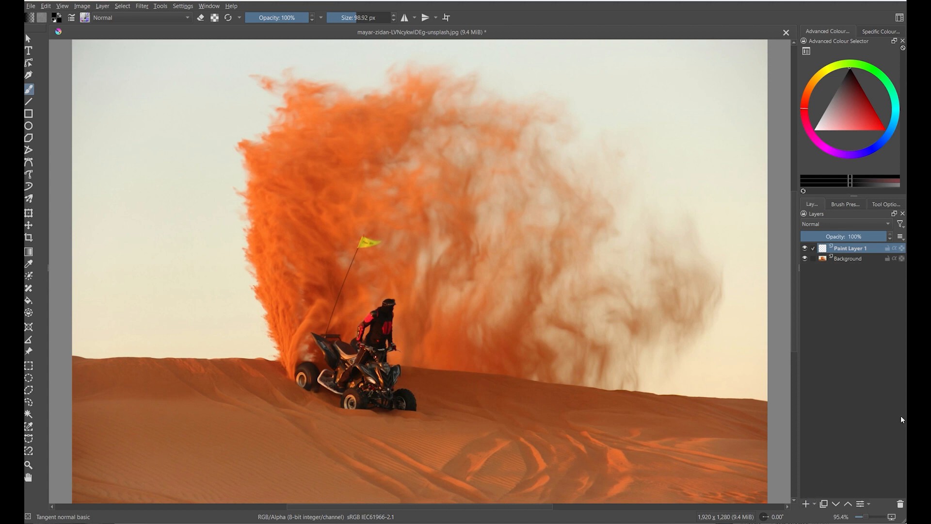
Step: In Krita's Brush Editor for Tangent normal basic, show the presets, enlarge the editor and scratchpad, and paint a test stroke
{"action": "left_click", "coordinate": [71, 18]}
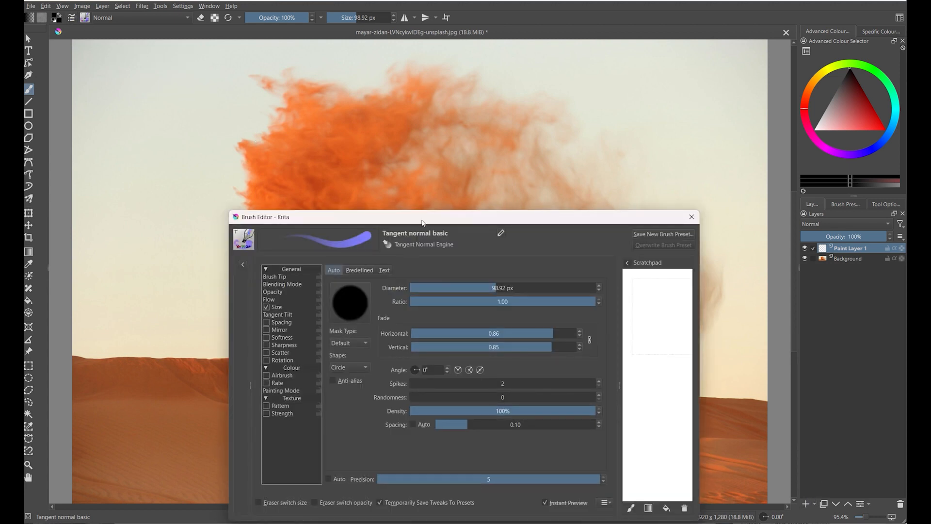
{"action": "left_click_drag", "start_coordinate": [421, 223], "coordinate": [426, 116]}
{"action": "left_click", "coordinate": [247, 158]}
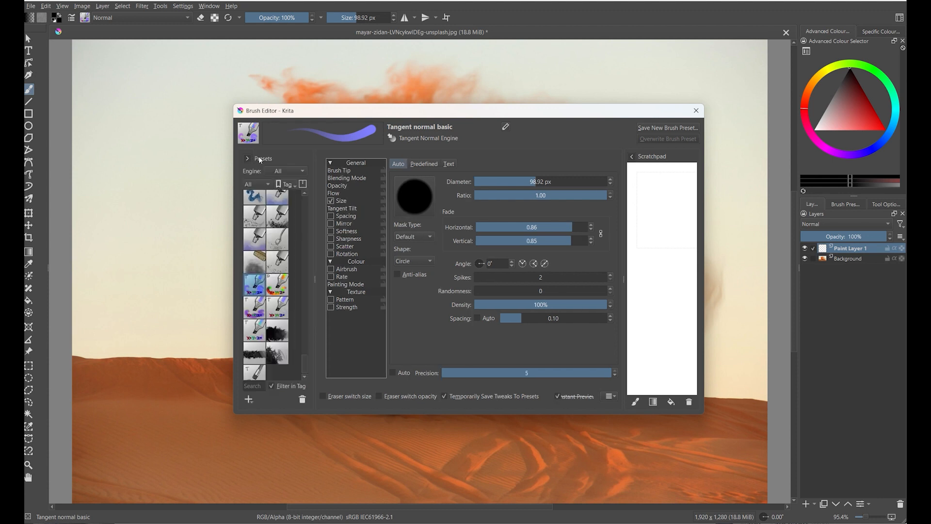
{"action": "left_click_drag", "start_coordinate": [706, 289], "coordinate": [765, 287]}
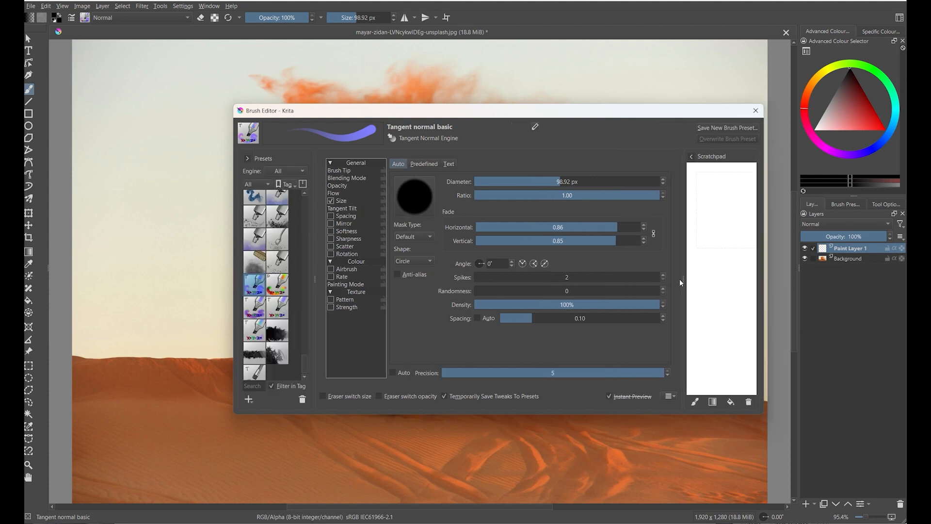
{"action": "left_click_drag", "start_coordinate": [683, 278], "coordinate": [646, 278]}
{"action": "mouse_move", "coordinate": [711, 216]}
{"action": "left_mouse_down"}
{"action": "mouse_move", "coordinate": [679, 250]}
{"action": "mouse_move", "coordinate": [713, 340]}
{"action": "mouse_move", "coordinate": [744, 286]}
{"action": "left_mouse_up"}
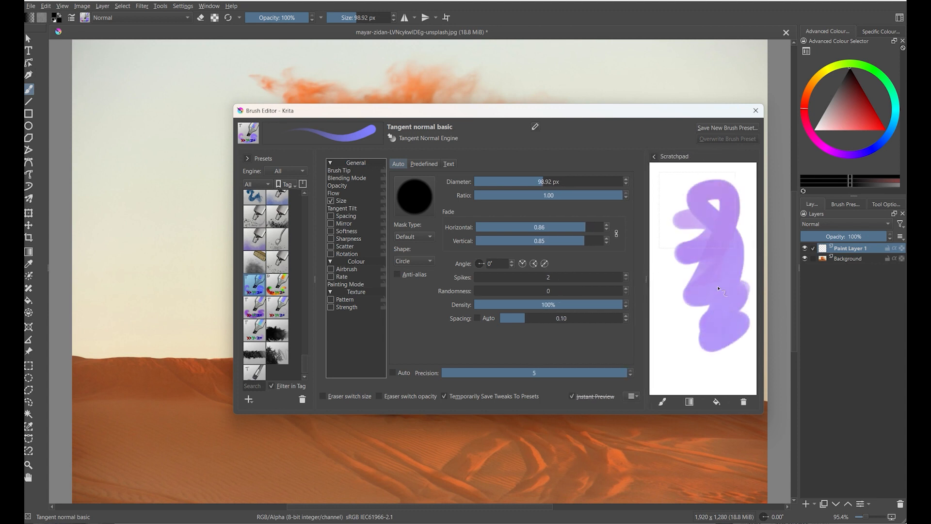
Step: Filter the brush presets to the Tangent Normal engine, choose Tangent normal basic, and try it on a cleared scratchpad
{"action": "left_click", "coordinate": [745, 406]}
{"action": "left_click", "coordinate": [297, 173]}
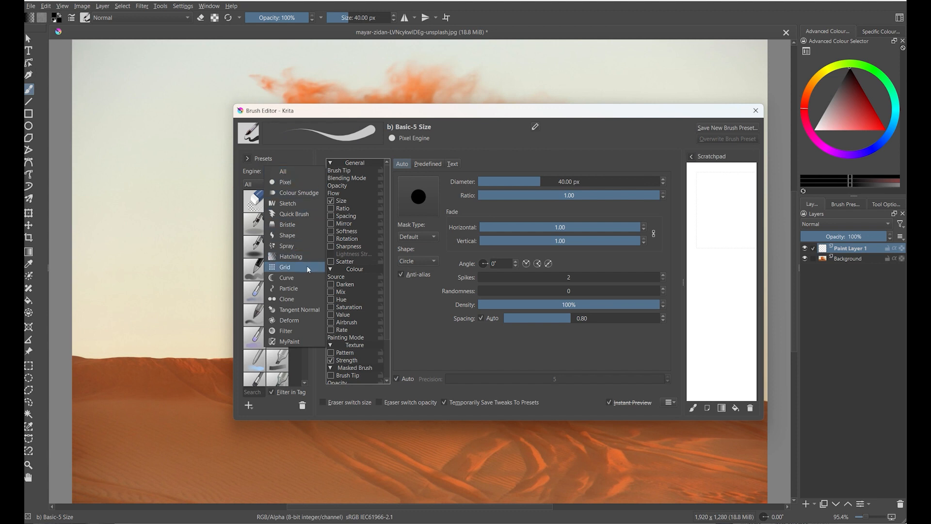
{"action": "left_click", "coordinate": [296, 311]}
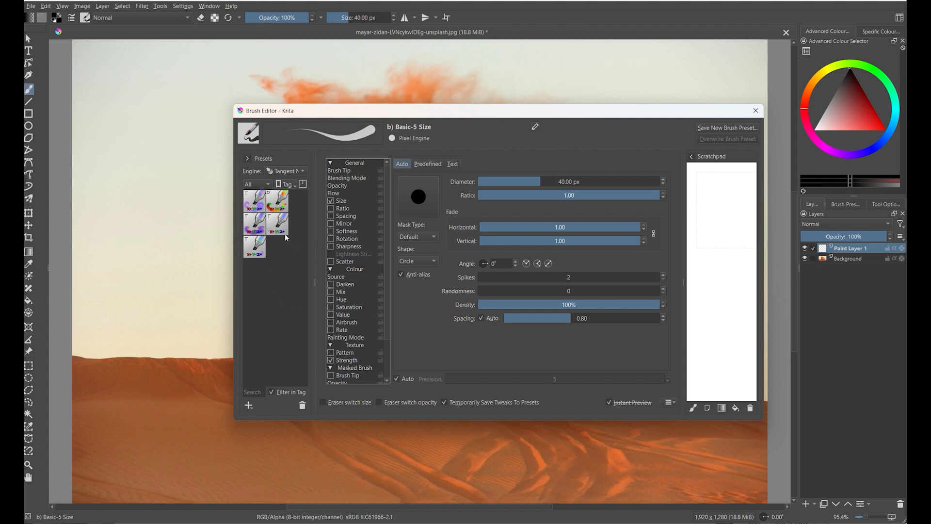
{"action": "left_click", "coordinate": [254, 201]}
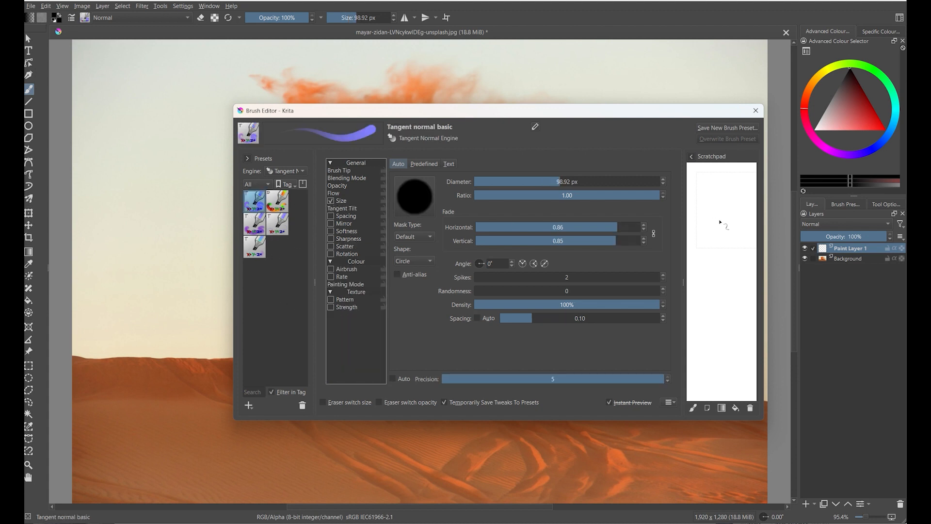
{"action": "mouse_move", "coordinate": [720, 222]}
{"action": "left_mouse_down"}
{"action": "mouse_move", "coordinate": [711, 205]}
{"action": "mouse_move", "coordinate": [720, 257]}
{"action": "mouse_move", "coordinate": [733, 203]}
{"action": "mouse_move", "coordinate": [720, 257]}
{"action": "mouse_move", "coordinate": [722, 210]}
{"action": "mouse_move", "coordinate": [710, 258]}
{"action": "mouse_move", "coordinate": [746, 262]}
{"action": "left_mouse_up"}
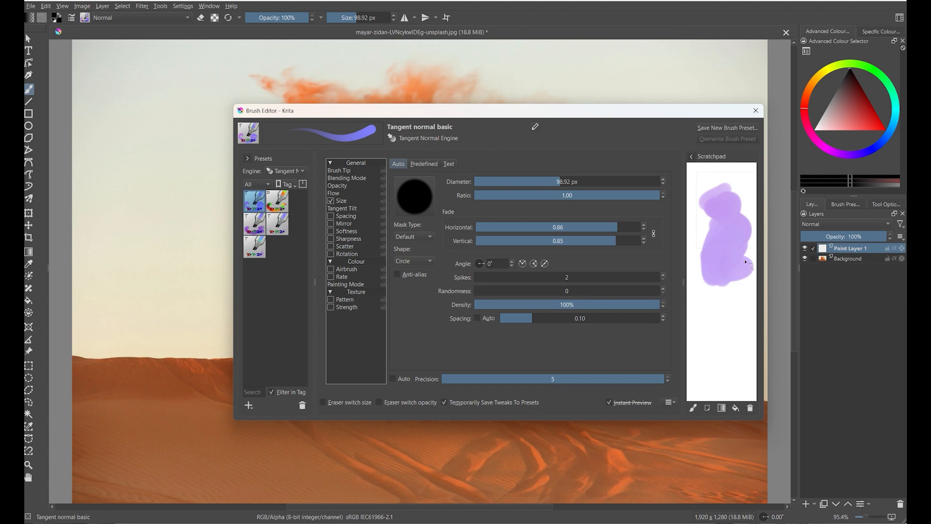
{"action": "left_click", "coordinate": [751, 408]}
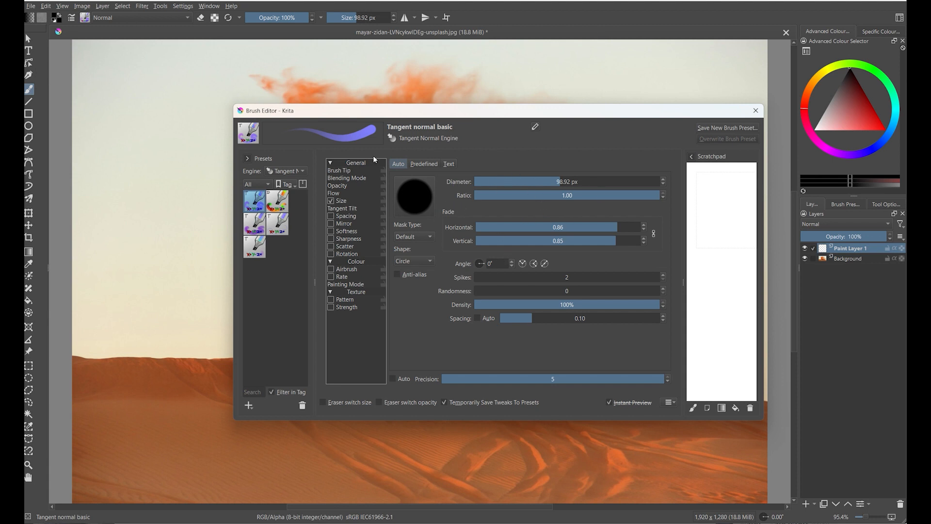
Step: In the brush's Tangent Tilt settings, set the tilt option to Direction and the Green encoding to -Y
{"action": "left_click", "coordinate": [361, 210]}
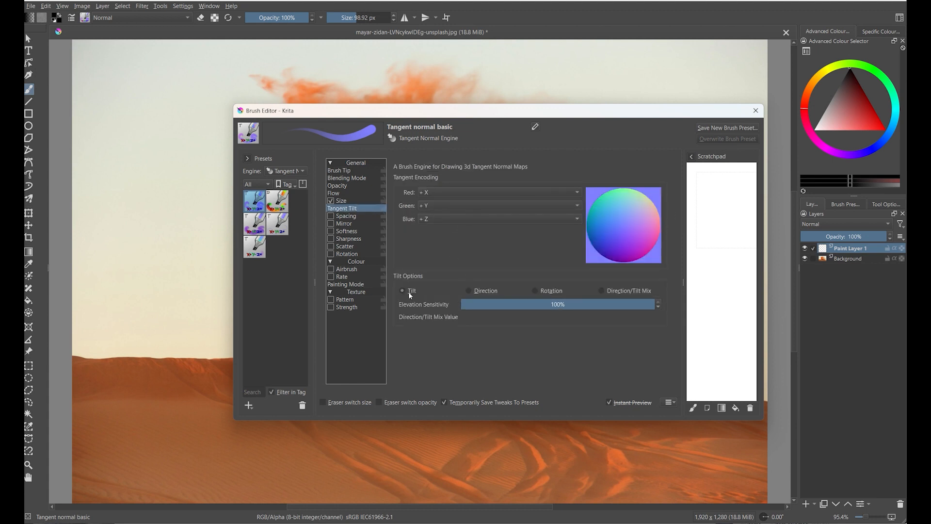
{"action": "left_click", "coordinate": [469, 291]}
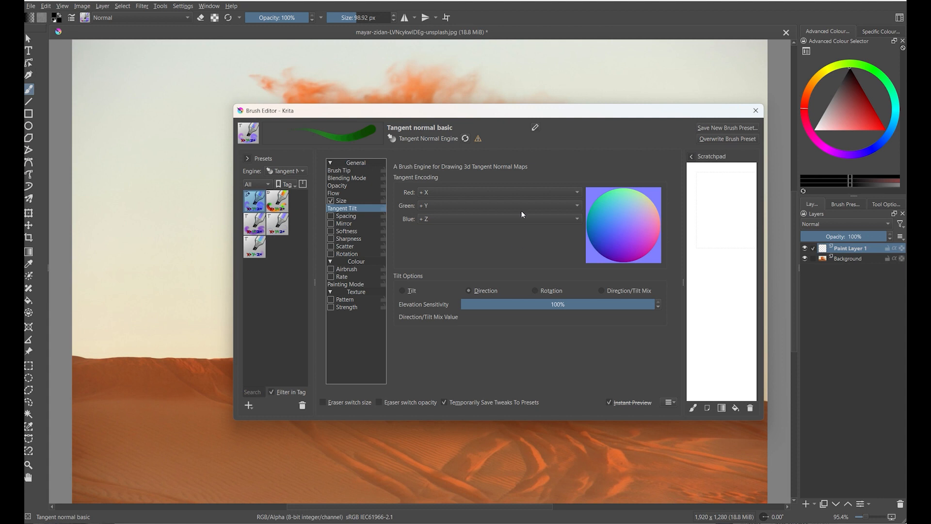
{"action": "left_click", "coordinate": [449, 206]}
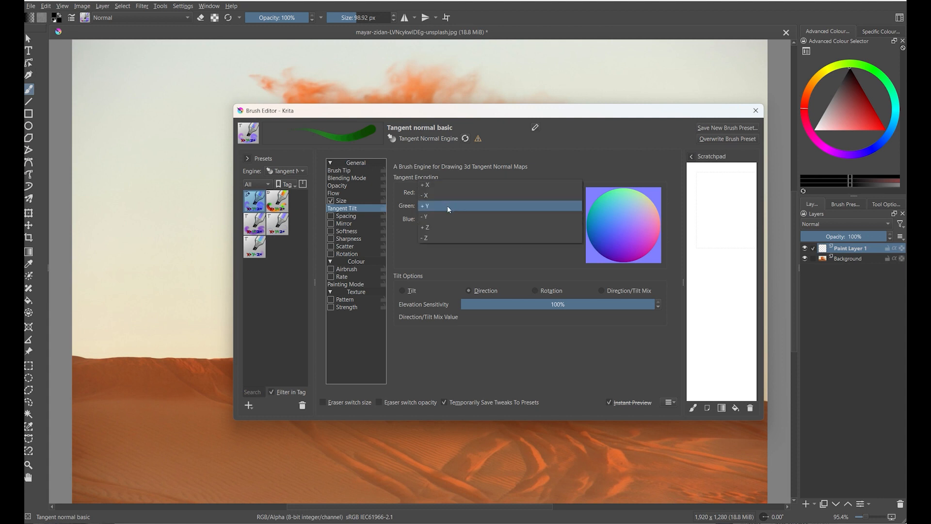
{"action": "left_click", "coordinate": [442, 217]}
Step: Test the direction-based brush on the scratchpad, clear the strokes, and close the Brush Editor
{"action": "mouse_move", "coordinate": [719, 196]}
{"action": "left_mouse_down"}
{"action": "mouse_move", "coordinate": [734, 232]}
{"action": "mouse_move", "coordinate": [725, 220]}
{"action": "mouse_move", "coordinate": [732, 234]}
{"action": "mouse_move", "coordinate": [719, 249]}
{"action": "mouse_move", "coordinate": [734, 206]}
{"action": "mouse_move", "coordinate": [741, 238]}
{"action": "mouse_move", "coordinate": [736, 214]}
{"action": "mouse_move", "coordinate": [722, 212]}
{"action": "mouse_move", "coordinate": [710, 239]}
{"action": "mouse_move", "coordinate": [719, 262]}
{"action": "mouse_move", "coordinate": [726, 192]}
{"action": "mouse_move", "coordinate": [733, 257]}
{"action": "mouse_move", "coordinate": [736, 174]}
{"action": "mouse_move", "coordinate": [722, 257]}
{"action": "left_mouse_up"}
{"action": "left_click", "coordinate": [750, 408]}
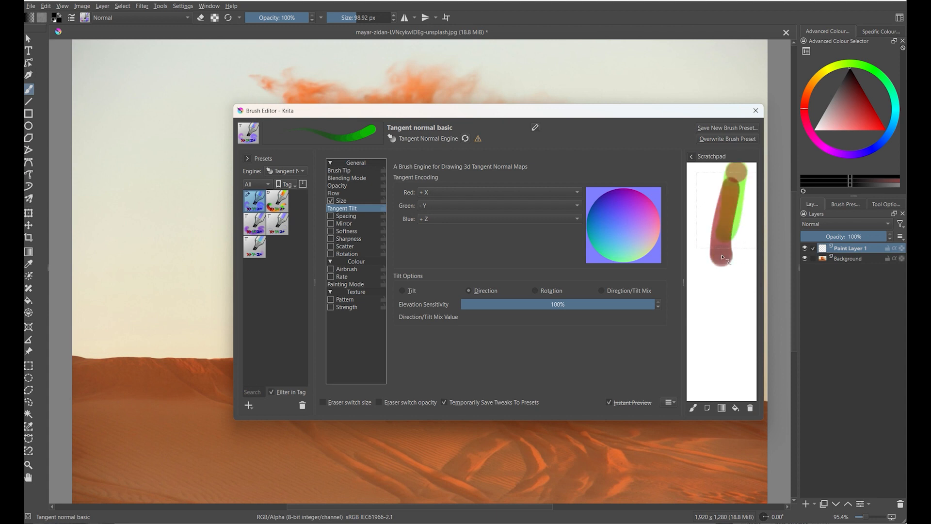
{"action": "left_click", "coordinate": [751, 409]}
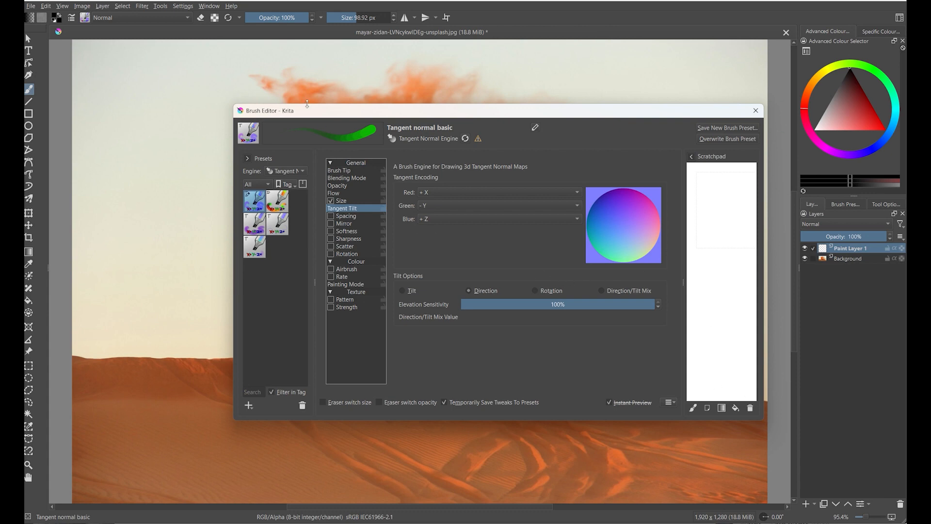
{"action": "left_click", "coordinate": [755, 110]}
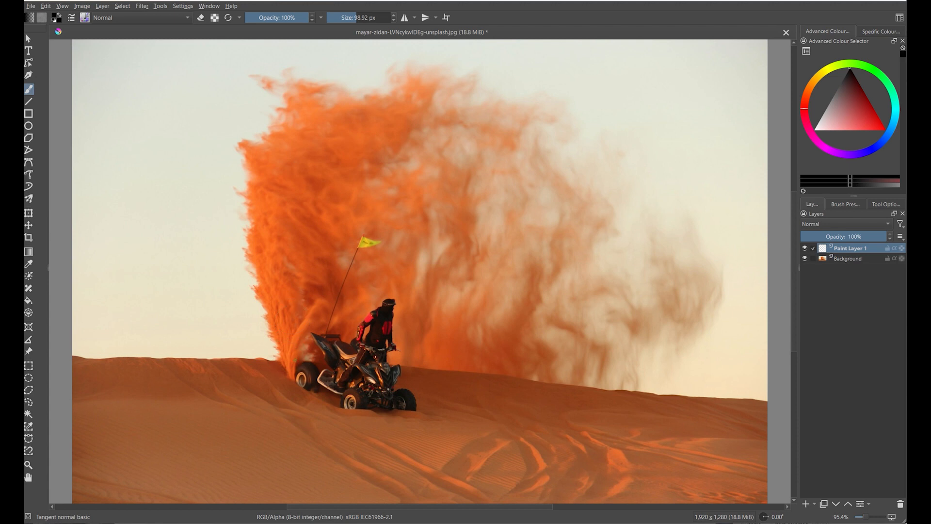
Step: Paint flow strokes on Paint Layer 1, from the quad bike's rear wheel up along the sand plume in its direction of motion
{"action": "mouse_move", "coordinate": [293, 372]}
{"action": "left_mouse_down"}
{"action": "mouse_move", "coordinate": [284, 291]}
{"action": "mouse_move", "coordinate": [303, 368]}
{"action": "mouse_move", "coordinate": [303, 254]}
{"action": "mouse_move", "coordinate": [305, 283]}
{"action": "mouse_move", "coordinate": [291, 292]}
{"action": "mouse_move", "coordinate": [286, 322]}
{"action": "mouse_move", "coordinate": [273, 293]}
{"action": "left_mouse_up"}
{"action": "mouse_move", "coordinate": [277, 329]}
{"action": "left_mouse_down"}
{"action": "mouse_move", "coordinate": [250, 310]}
{"action": "mouse_move", "coordinate": [276, 302]}
{"action": "mouse_move", "coordinate": [256, 265]}
{"action": "mouse_move", "coordinate": [258, 287]}
{"action": "mouse_move", "coordinate": [268, 261]}
{"action": "mouse_move", "coordinate": [244, 262]}
{"action": "mouse_move", "coordinate": [264, 228]}
{"action": "mouse_move", "coordinate": [241, 228]}
{"action": "mouse_move", "coordinate": [245, 206]}
{"action": "left_mouse_up"}
{"action": "left_click_drag", "start_coordinate": [281, 273], "coordinate": [273, 154]}
{"action": "left_click_drag", "start_coordinate": [275, 252], "coordinate": [255, 157]}
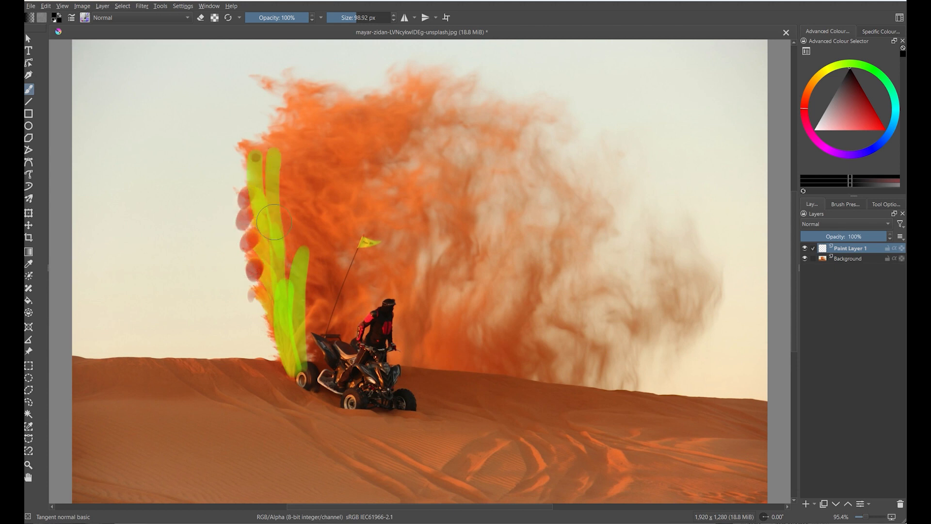
{"action": "left_click_drag", "start_coordinate": [264, 208], "coordinate": [244, 147]}
{"action": "left_click_drag", "start_coordinate": [288, 320], "coordinate": [283, 154]}
{"action": "left_click_drag", "start_coordinate": [289, 269], "coordinate": [317, 152]}
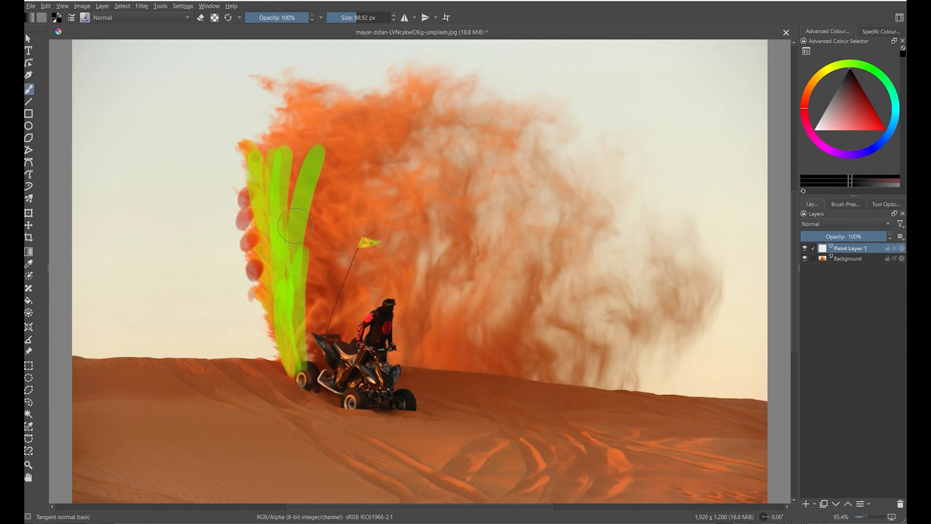
{"action": "left_click_drag", "start_coordinate": [294, 226], "coordinate": [303, 111]}
{"action": "left_click_drag", "start_coordinate": [287, 141], "coordinate": [279, 133]}
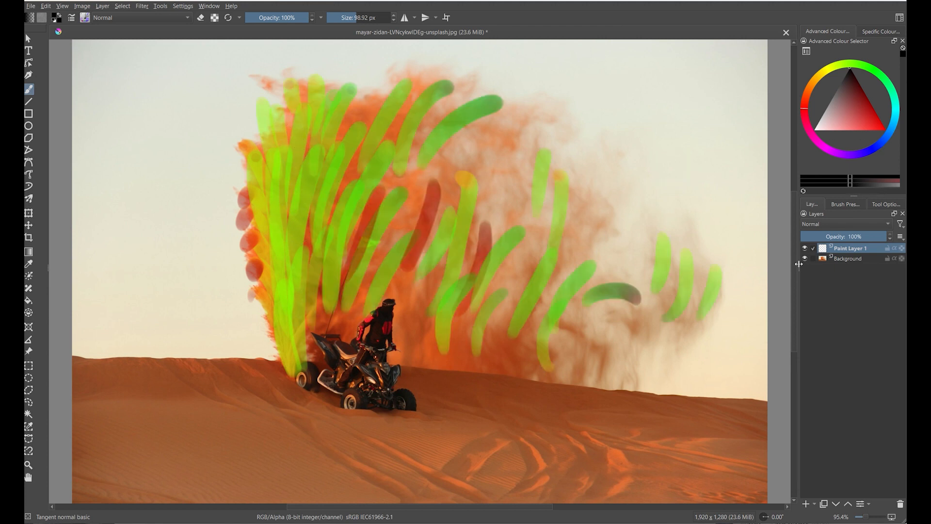
Step: Hide the Background layer and save the painted strokes as a PNG with the alpha channel stored and compression 3
{"action": "left_click", "coordinate": [805, 260]}
{"action": "left_click", "coordinate": [805, 259]}
{"action": "left_click", "coordinate": [804, 259]}
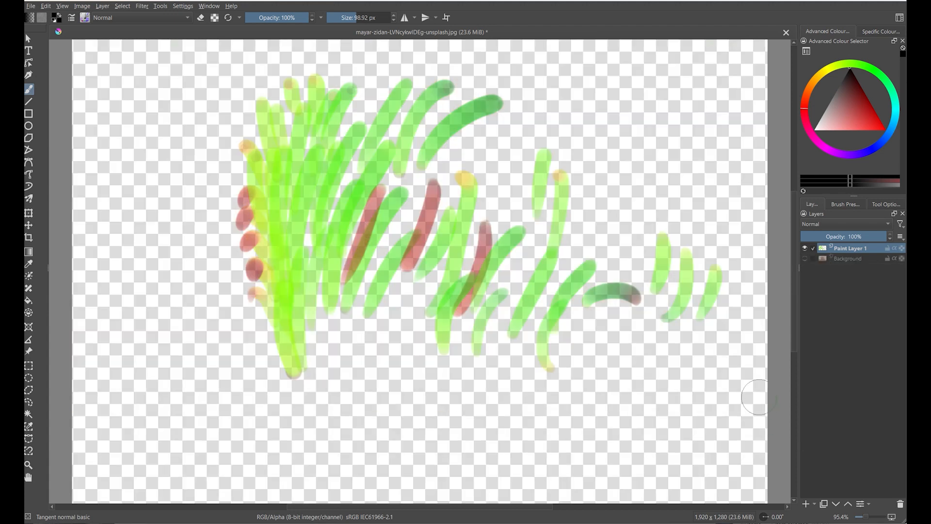
{"action": "left_click", "coordinate": [31, 5]}
{"action": "left_click", "coordinate": [87, 60]}
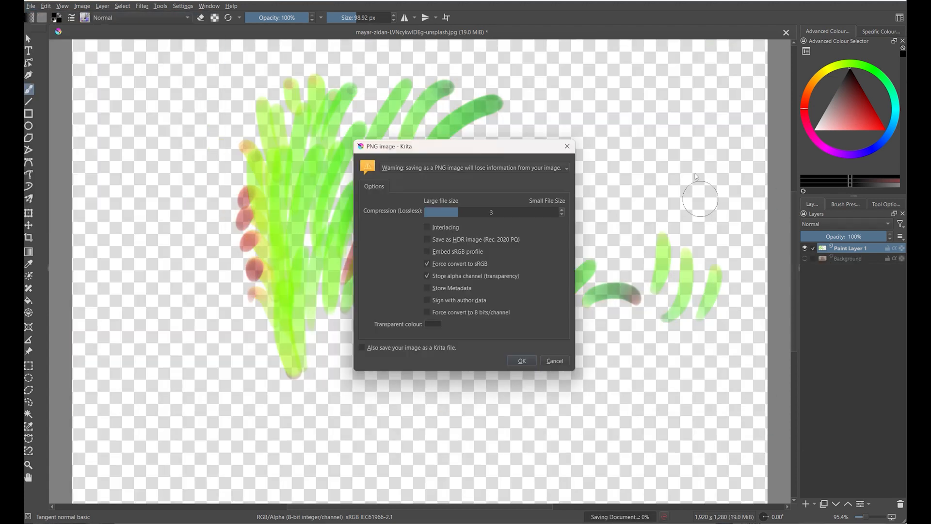
{"action": "left_click", "coordinate": [522, 361]}
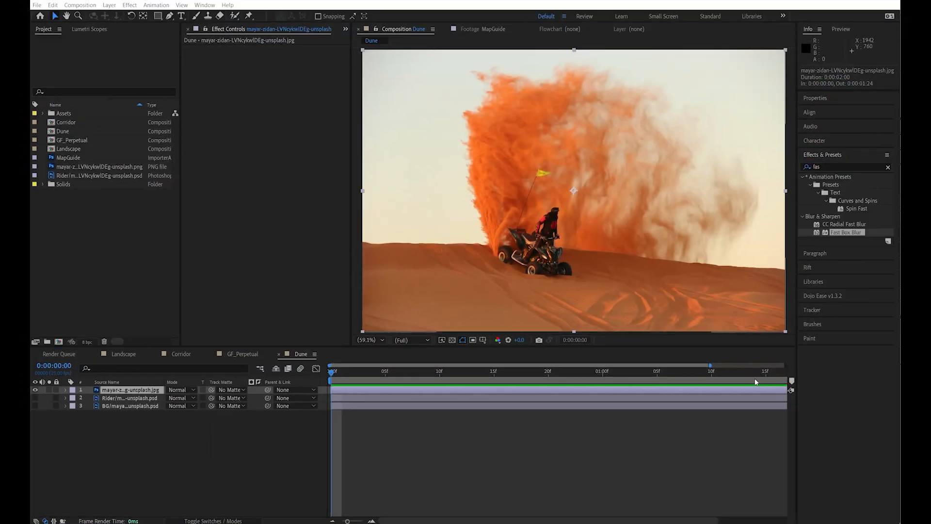
Step: In After Effects, add the painted flow map PNG above the dune photo in the Dune composition and hide its layer
{"action": "left_click", "coordinate": [110, 168]}
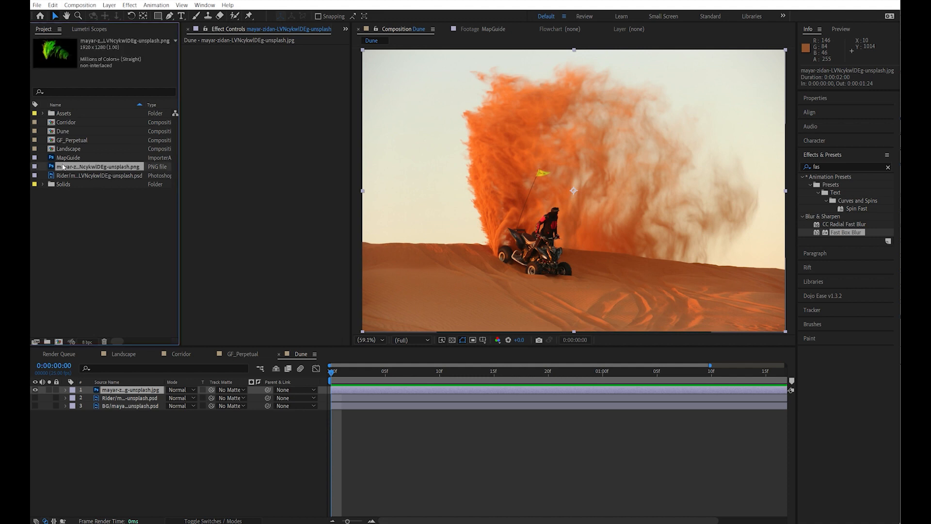
{"action": "mouse_move", "coordinate": [52, 168]}
{"action": "left_mouse_down"}
{"action": "mouse_move", "coordinate": [116, 379]}
{"action": "mouse_move", "coordinate": [107, 391]}
{"action": "left_mouse_up"}
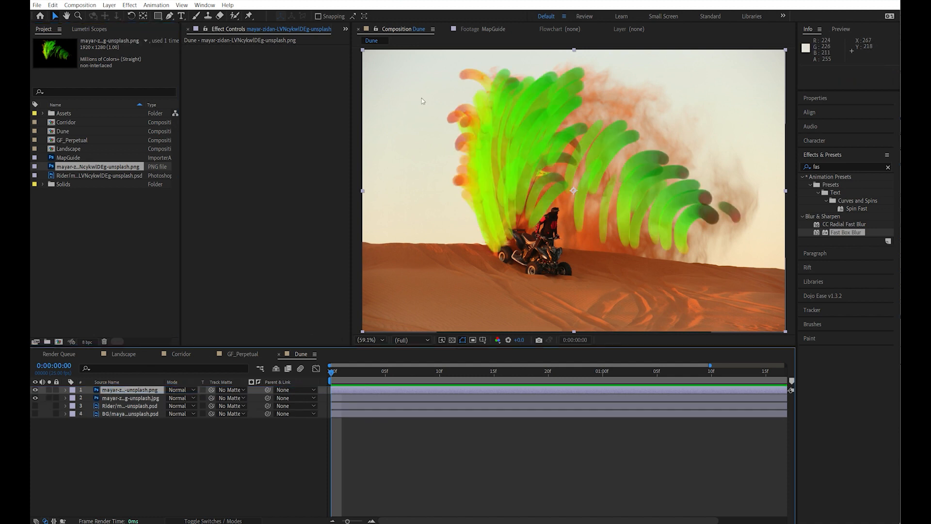
{"action": "left_click", "coordinate": [35, 390]}
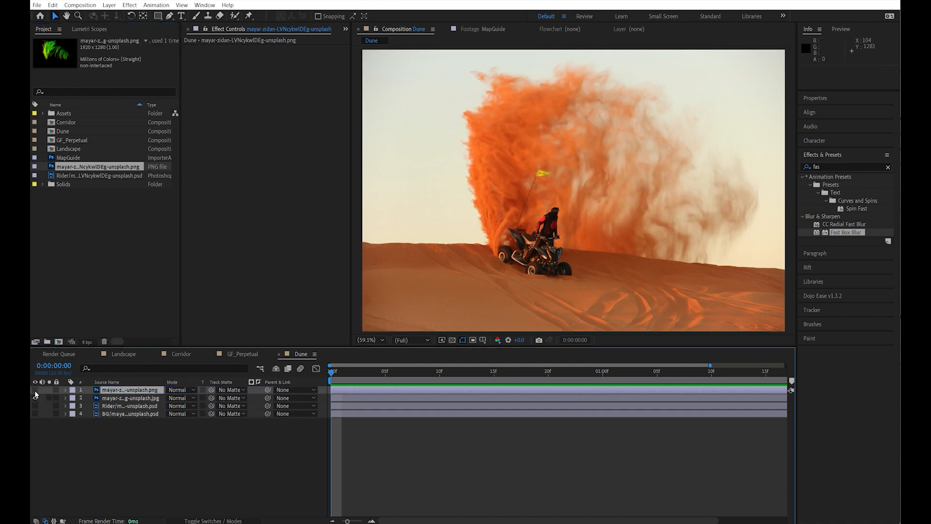
Step: Apply the Displacement Map effect to the dune JPG layer and use the hidden flow map PNG as its displacement map layer
{"action": "left_click", "coordinate": [116, 398]}
{"action": "left_click_drag", "start_coordinate": [839, 166], "coordinate": [818, 152]}
{"action": "type", "text": "disp"}
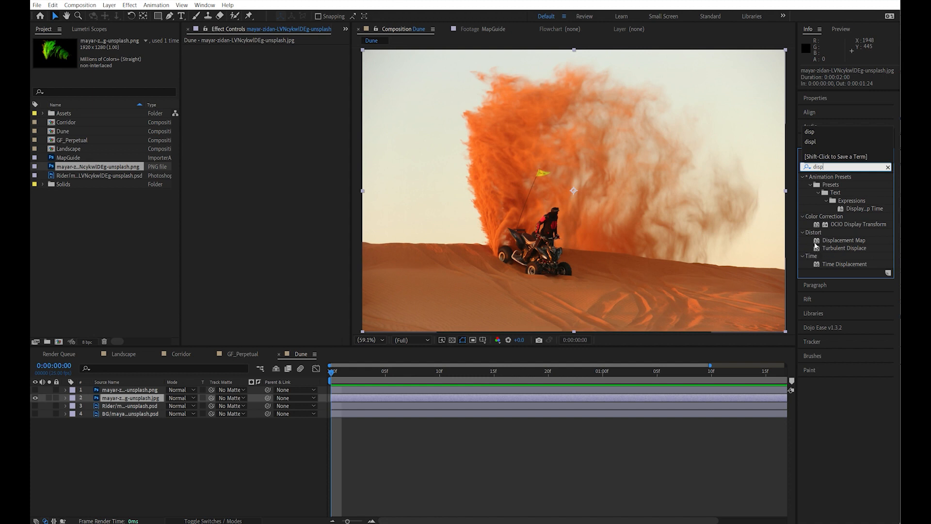
{"action": "double_click", "coordinate": [816, 241]}
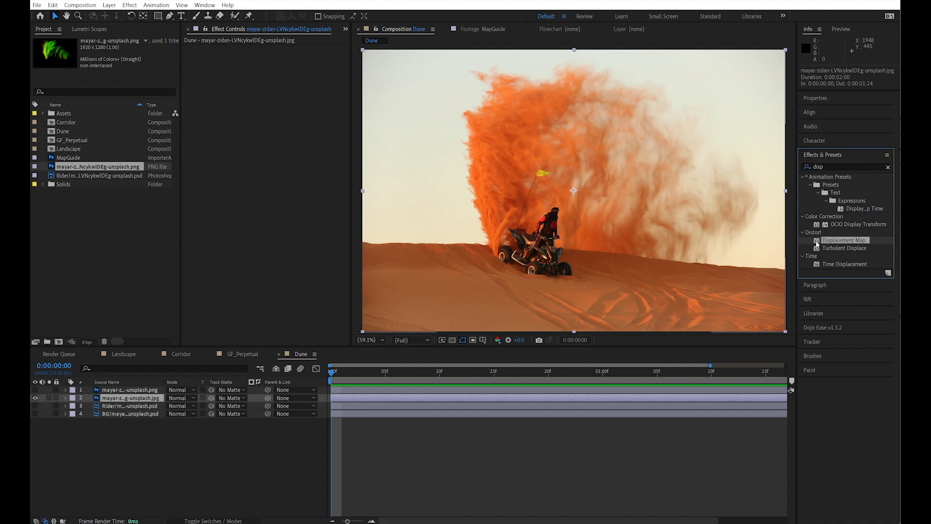
{"action": "left_click", "coordinate": [289, 57]}
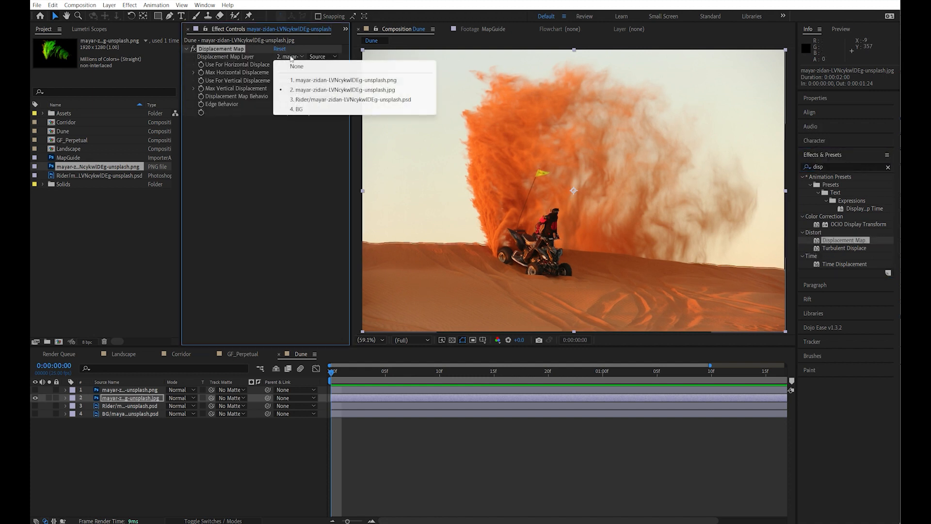
{"action": "left_click", "coordinate": [328, 80]}
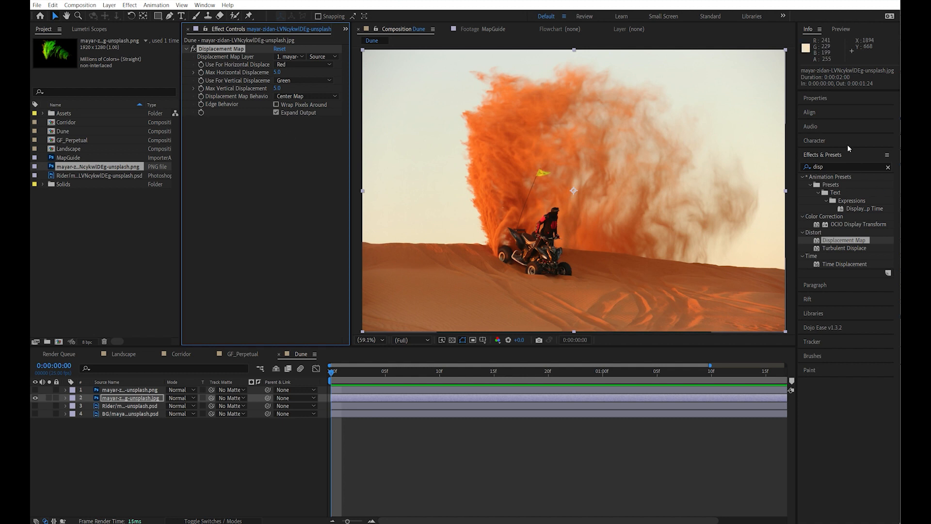
Step: Add a Slider Control effect above Displacement Map on the dune JPG layer
{"action": "left_click", "coordinate": [824, 166]}
{"action": "type", "text": "slider"}
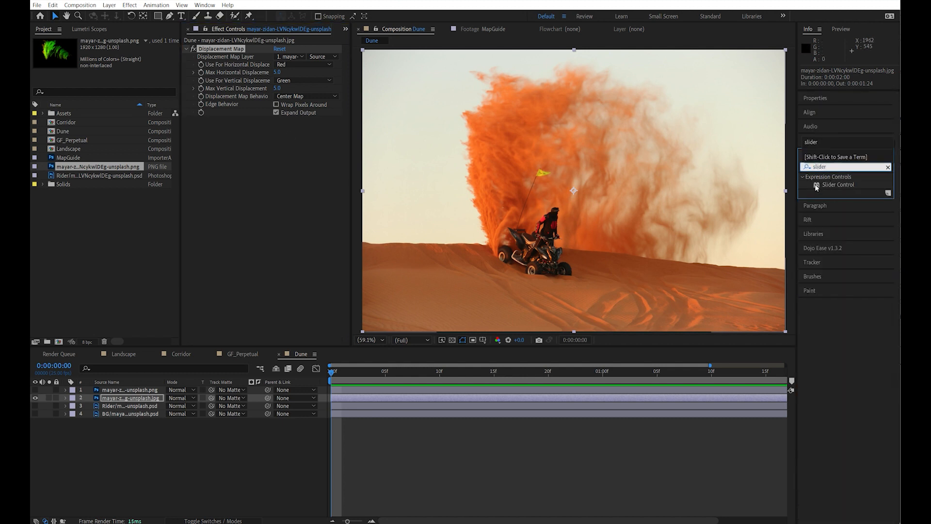
{"action": "left_click_drag", "start_coordinate": [816, 187], "coordinate": [237, 92]}
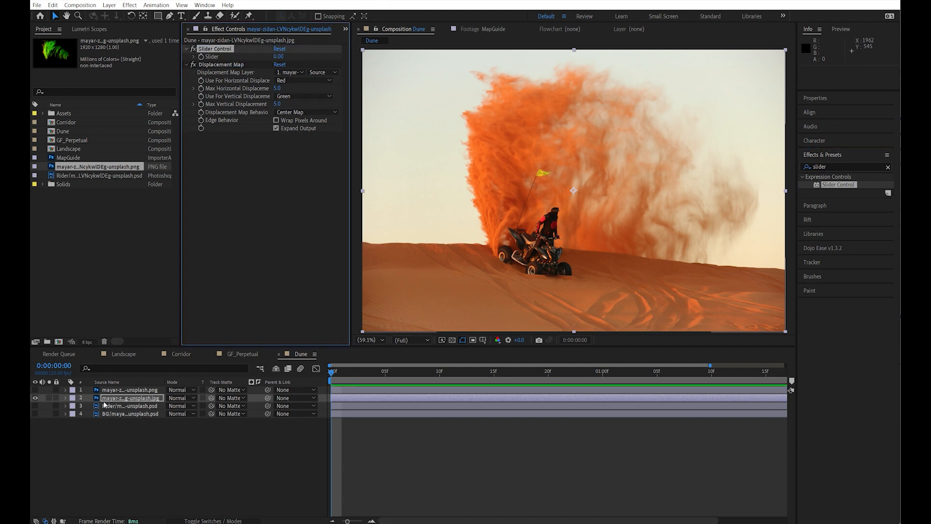
Step: Link the Max Horizontal and Max Vertical Displacement of the Displacement Map to the Slider Control's Slider with expressions
{"action": "left_click", "coordinate": [66, 398]}
{"action": "left_click", "coordinate": [74, 406]}
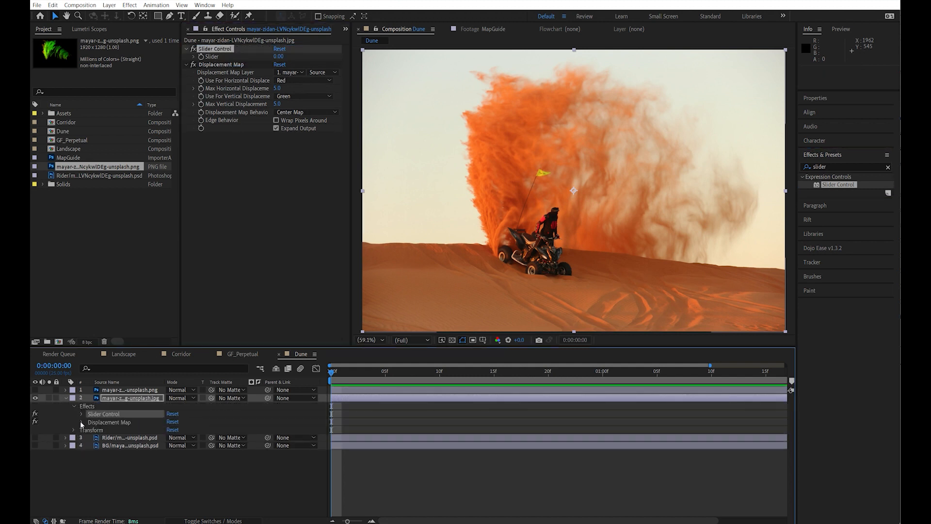
{"action": "left_click", "coordinate": [80, 423]}
{"action": "left_click", "coordinate": [81, 414]}
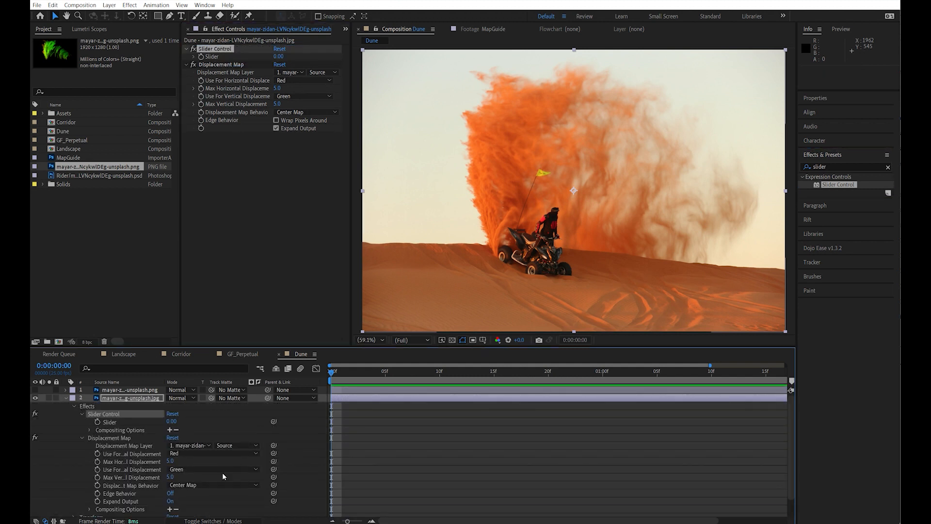
{"action": "left_click", "coordinate": [98, 461], "text": "alt"}
{"action": "left_click_drag", "start_coordinate": [193, 468], "coordinate": [109, 422]}
{"action": "left_click", "coordinate": [97, 494], "text": "alt"}
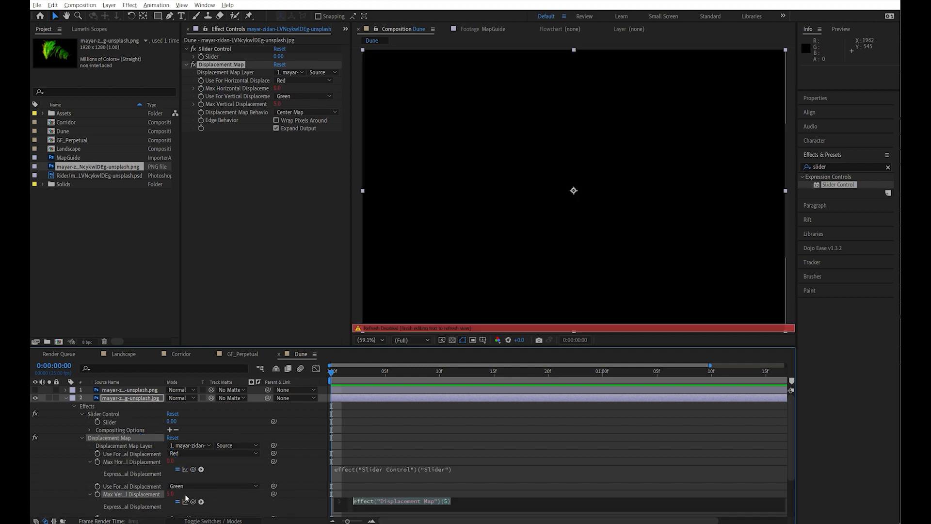
{"action": "left_click_drag", "start_coordinate": [193, 502], "coordinate": [110, 422]}
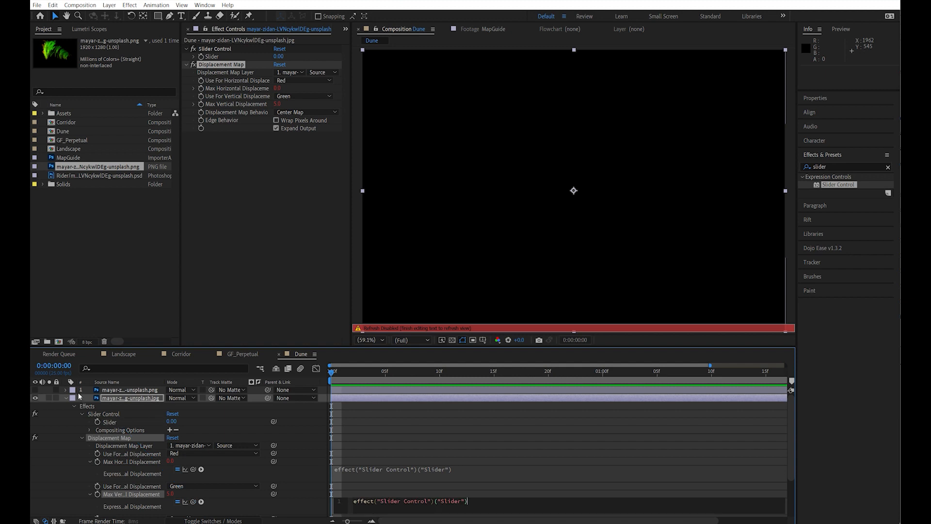
{"action": "left_click", "coordinate": [82, 437]}
Step: Isolate the Slider property in the timeline and keyframe it at -100 at 0:00:00:00
{"action": "left_click", "coordinate": [115, 422]}
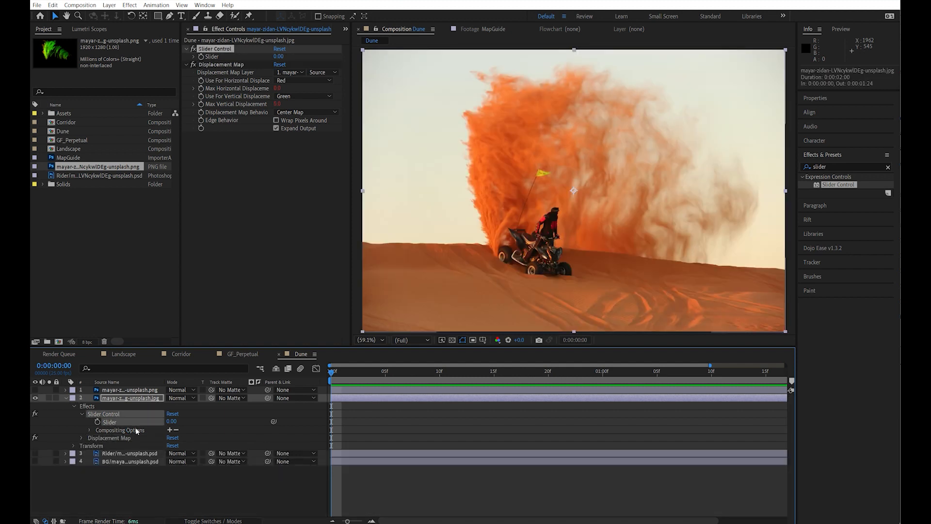
{"action": "key", "text": "s"}
{"action": "key", "text": "s"}
{"action": "left_click_drag", "start_coordinate": [172, 420], "coordinate": [219, 439]}
{"action": "key", "text": "ctrl+z"}
{"action": "left_click", "coordinate": [96, 422]}
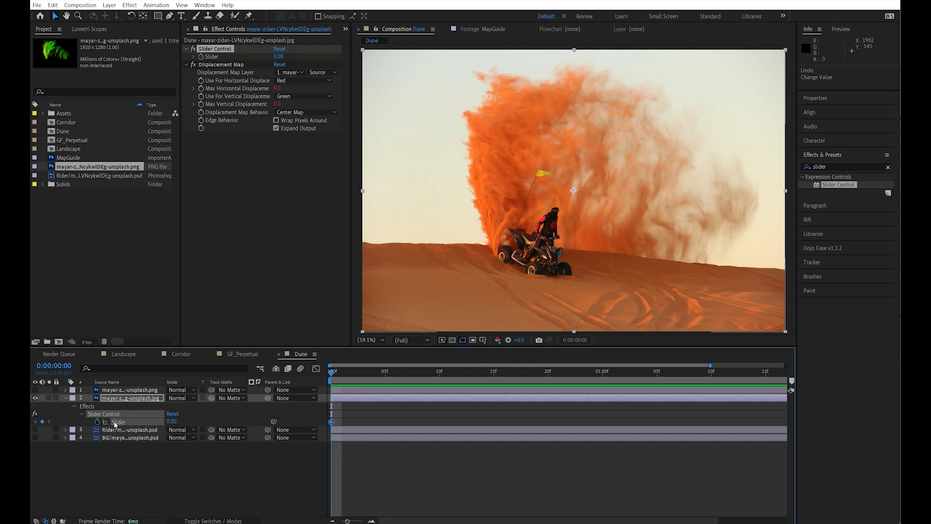
{"action": "left_click", "coordinate": [172, 421]}
{"action": "key", "text": "Return"}
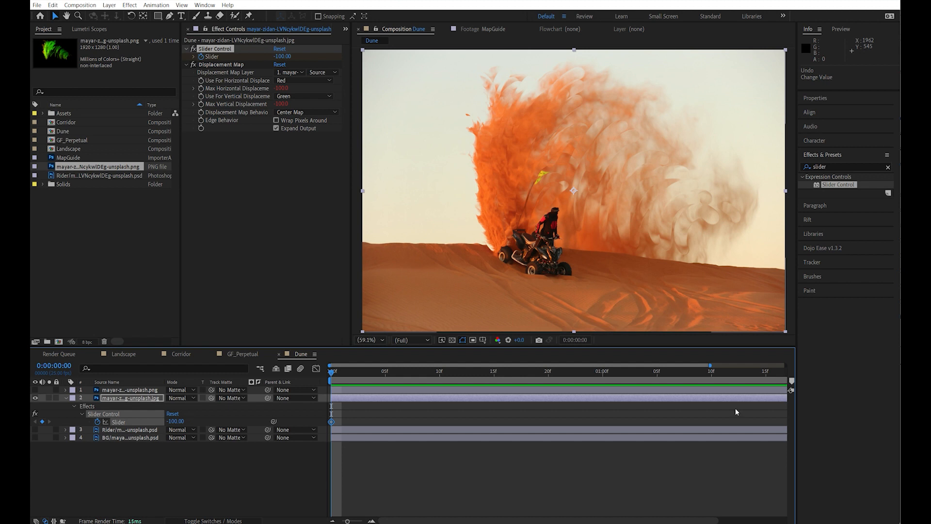
Step: Keyframe the Slider at 50 at 0:00:01:24 and preview the displacement animation from the start
{"action": "left_click_drag", "start_coordinate": [712, 365], "coordinate": [849, 380]}
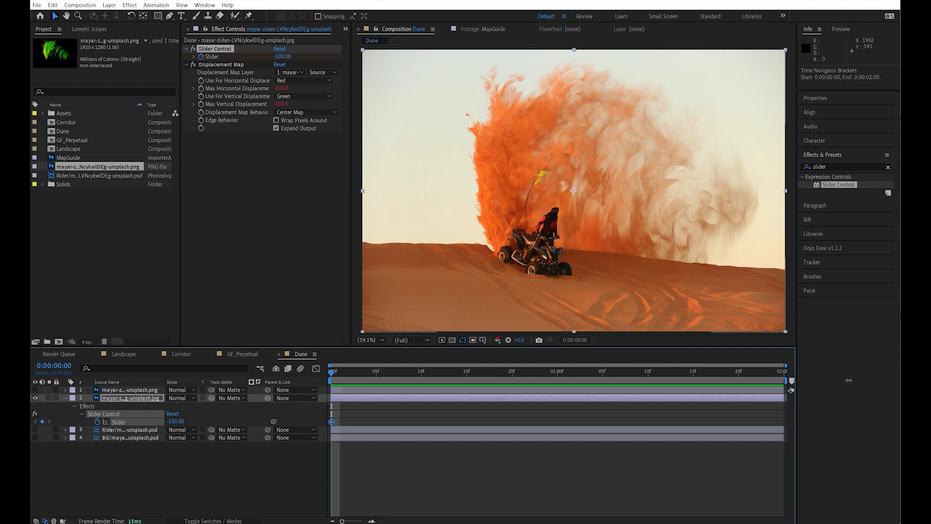
{"action": "left_click", "coordinate": [774, 378]}
{"action": "left_click", "coordinate": [173, 422]}
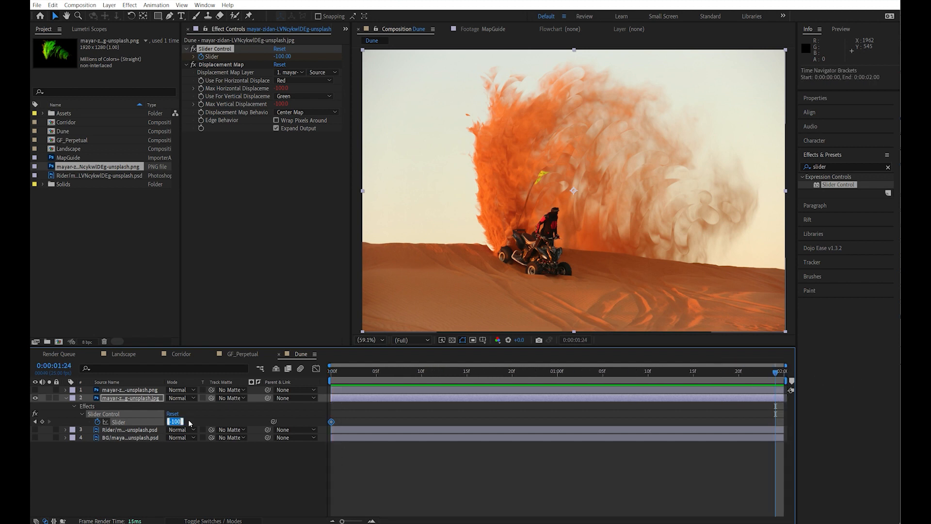
{"action": "type", "text": "50"}
{"action": "key", "text": "Return"}
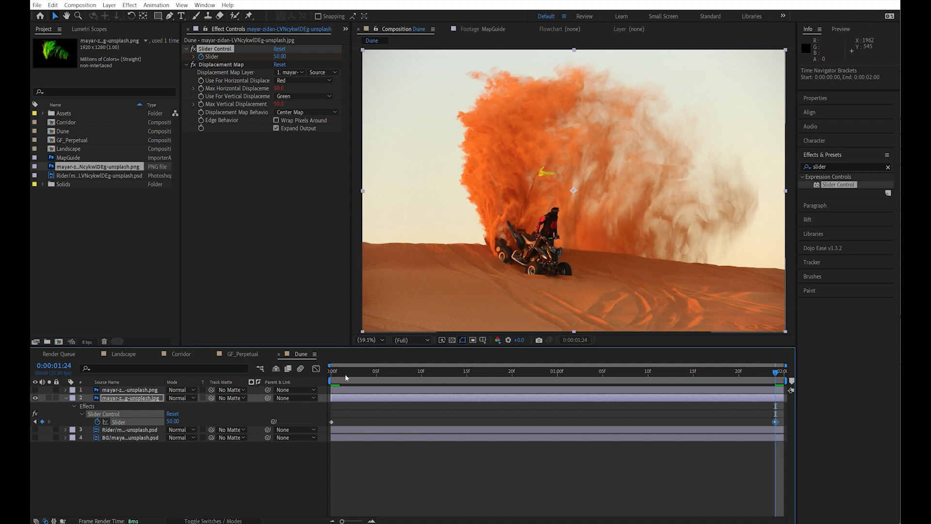
{"action": "key", "text": "Home"}
{"action": "key", "text": "space"}
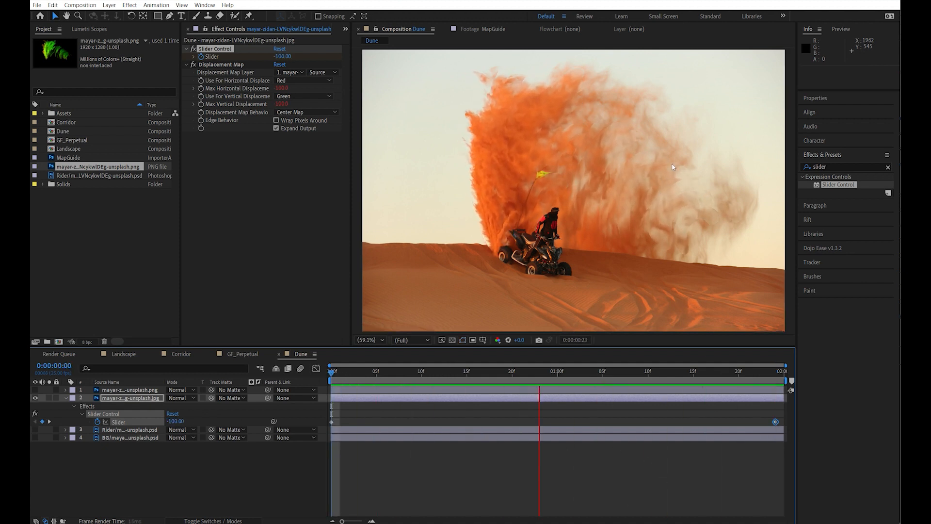
{"action": "key", "text": "space"}
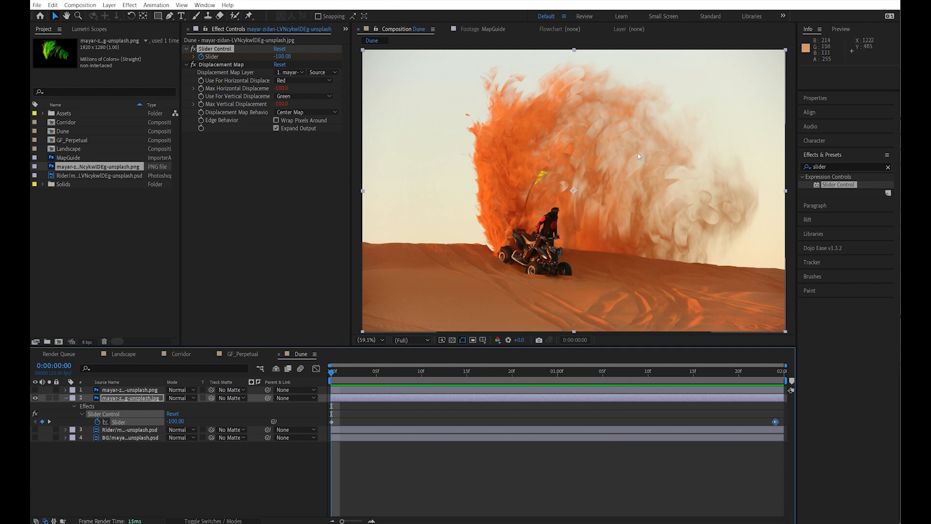
Step: Show the flow map PNG layer and apply a Fast Box Blur to it with a Blur Radius of 12
{"action": "left_click", "coordinate": [121, 391]}
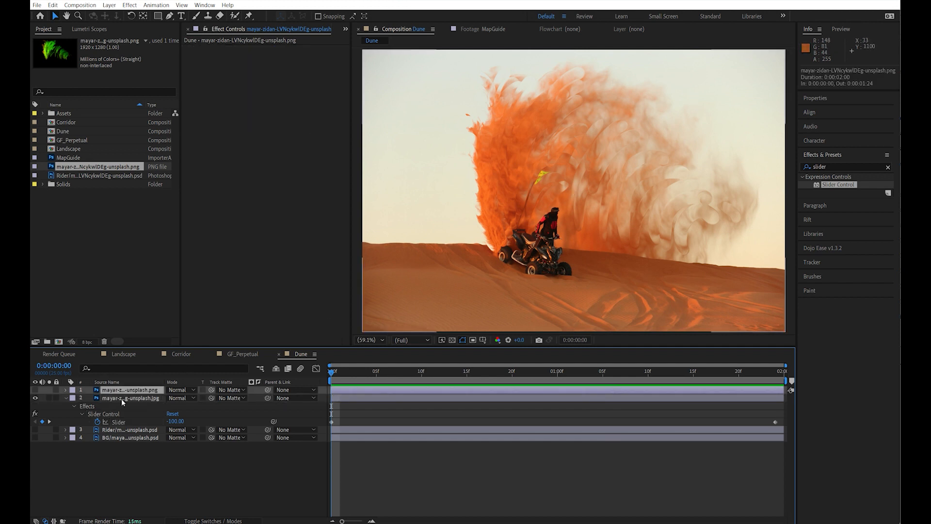
{"action": "left_click", "coordinate": [35, 390]}
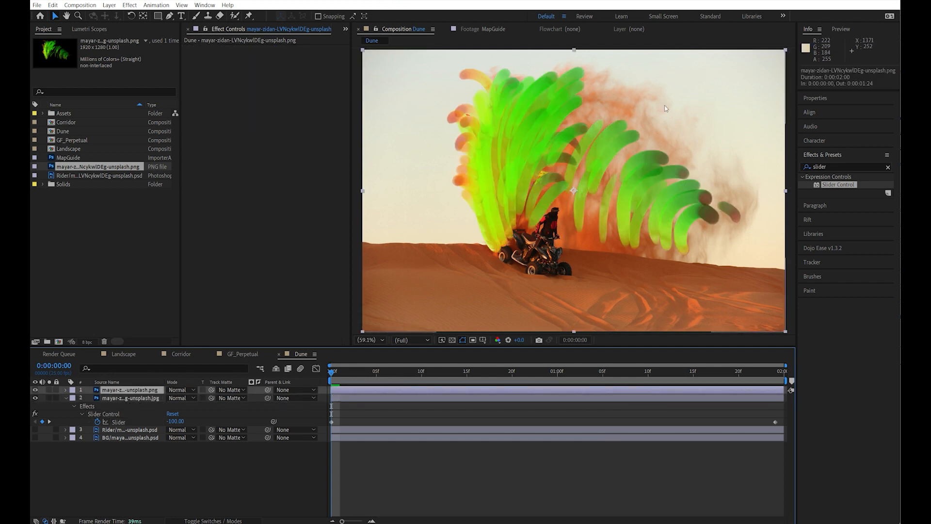
{"action": "left_click", "coordinate": [824, 166]}
{"action": "type", "text": "fast"}
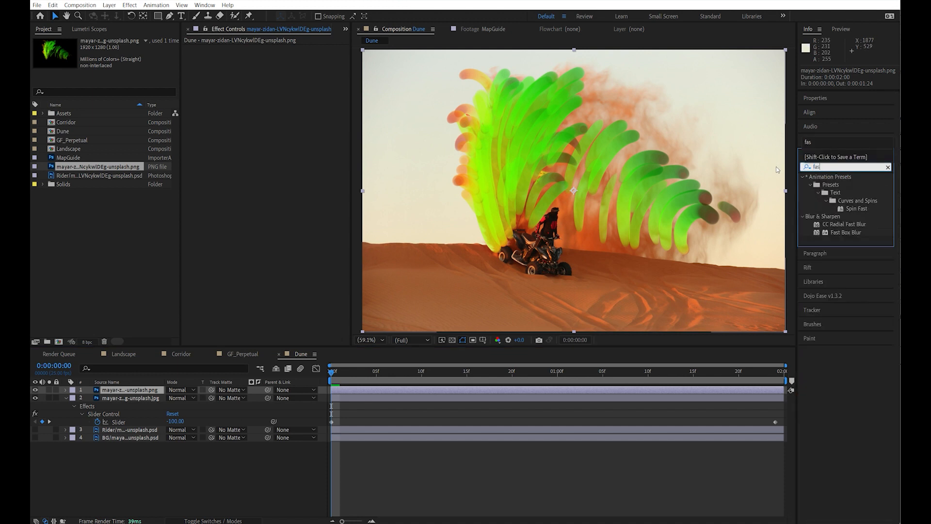
{"action": "double_click", "coordinate": [817, 233]}
{"action": "left_click", "coordinate": [278, 57]}
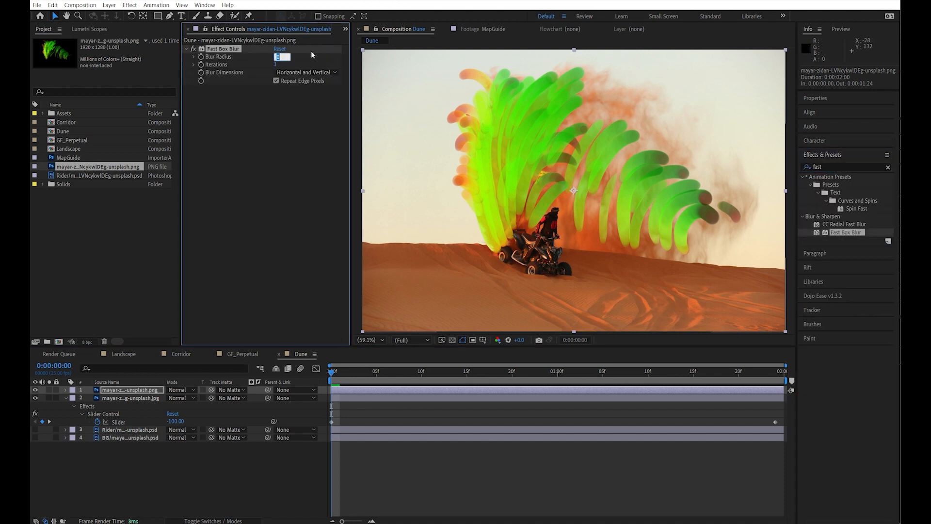
{"action": "type", "text": "12"}
{"action": "key", "text": "Return"}
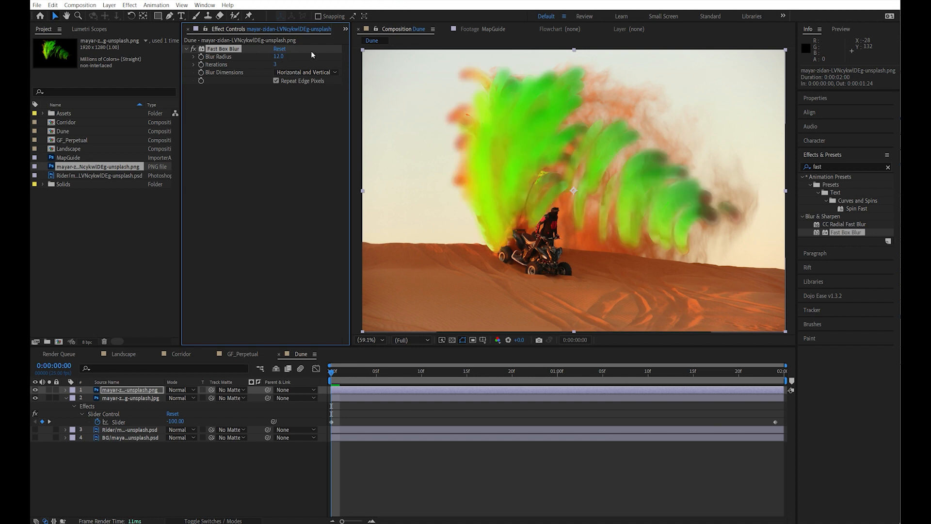
Step: Hide the flow map PNG, set the JPG layer's displacement map source to Effects & Masks, and preview the animation
{"action": "left_click", "coordinate": [35, 390]}
{"action": "left_click", "coordinate": [130, 397]}
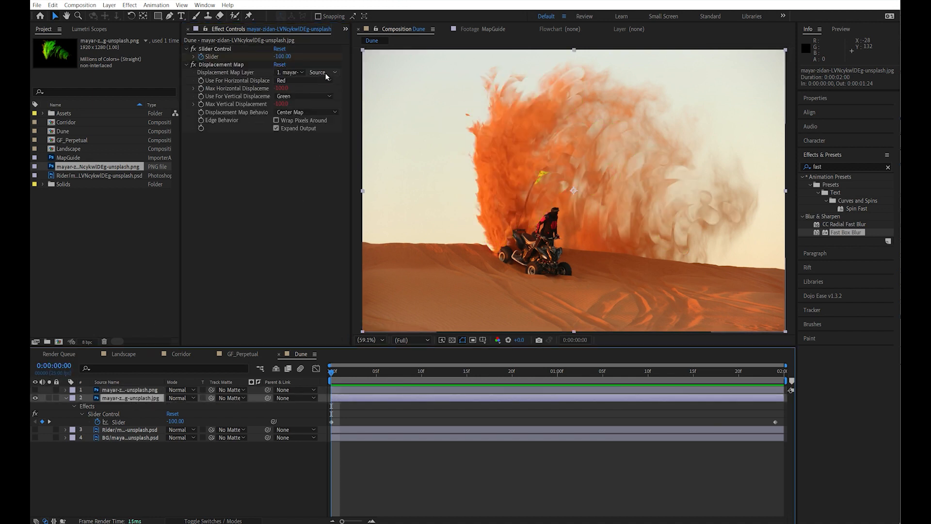
{"action": "left_click", "coordinate": [326, 74]}
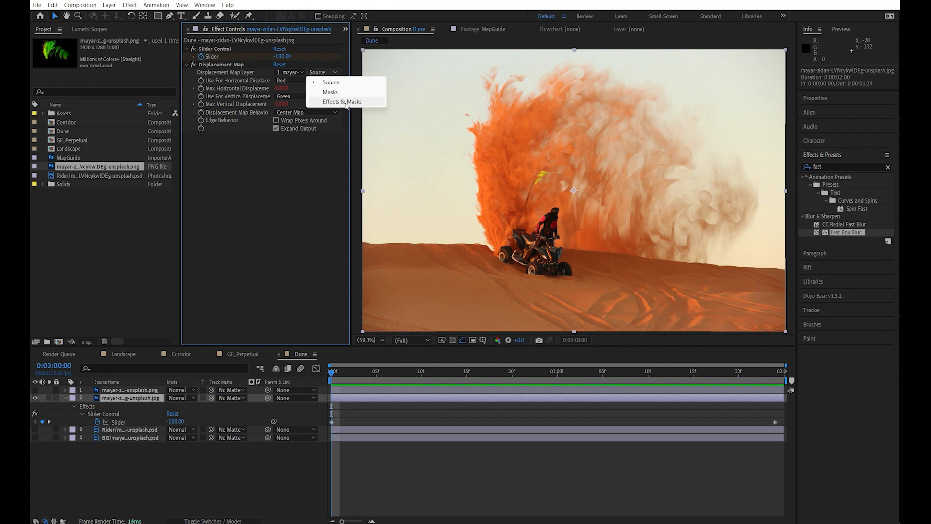
{"action": "left_click", "coordinate": [342, 101]}
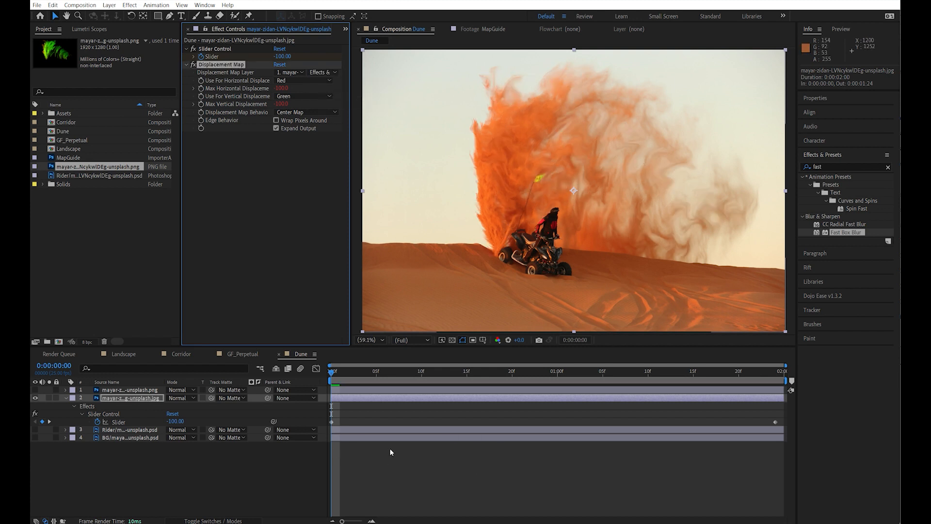
{"action": "key", "text": "space"}
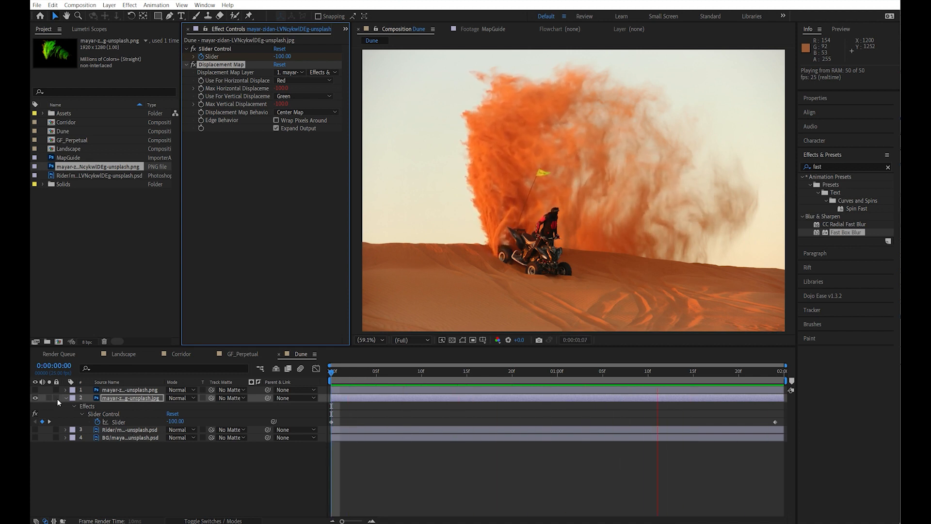
{"action": "left_click", "coordinate": [187, 484]}
Step: Copy the Slider Control and Displacement Map effects from the dune JPG layer, hide that layer and show the BG layer instead
{"action": "left_click", "coordinate": [132, 398]}
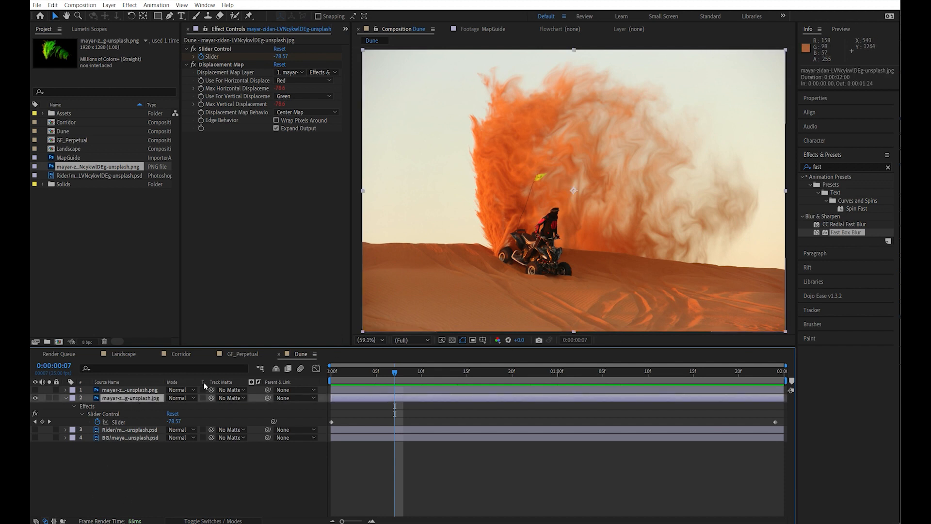
{"action": "left_click", "coordinate": [222, 49]}
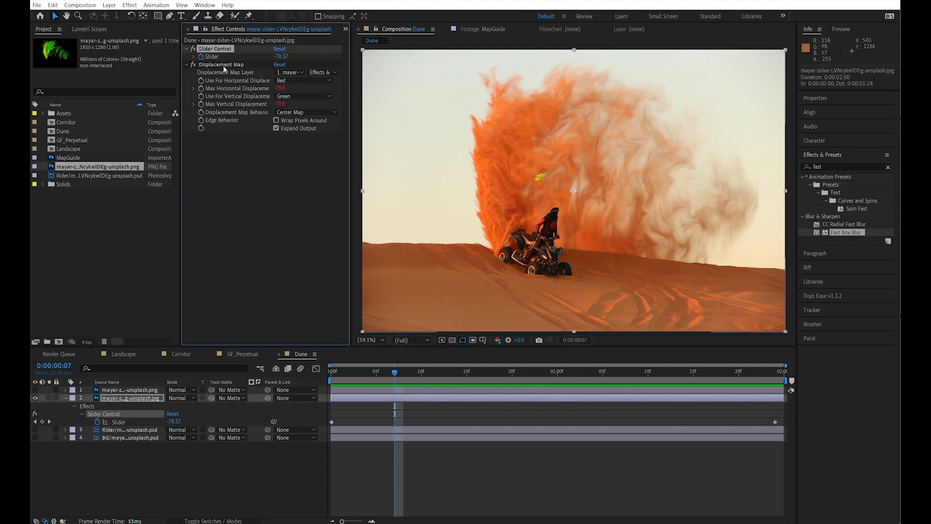
{"action": "left_click", "coordinate": [221, 64], "text": "shift"}
{"action": "left_click", "coordinate": [35, 398]}
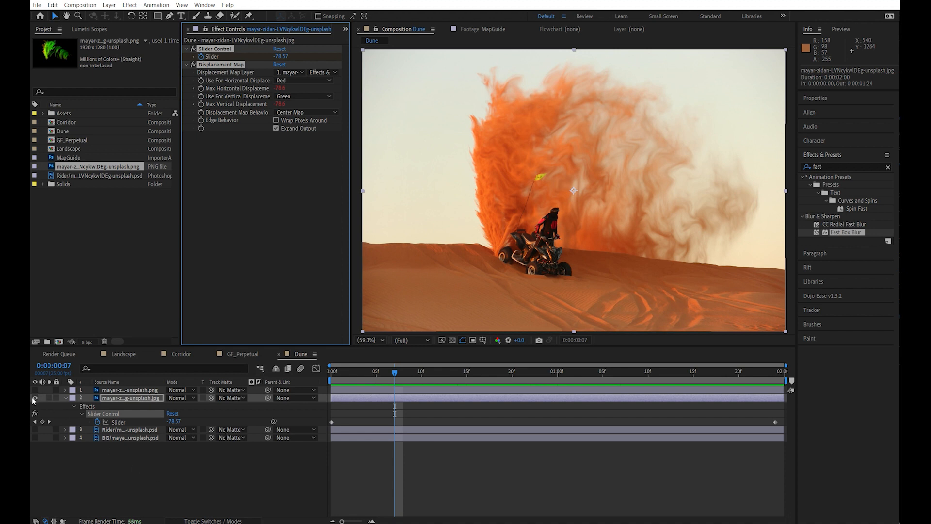
{"action": "left_click", "coordinate": [34, 433]}
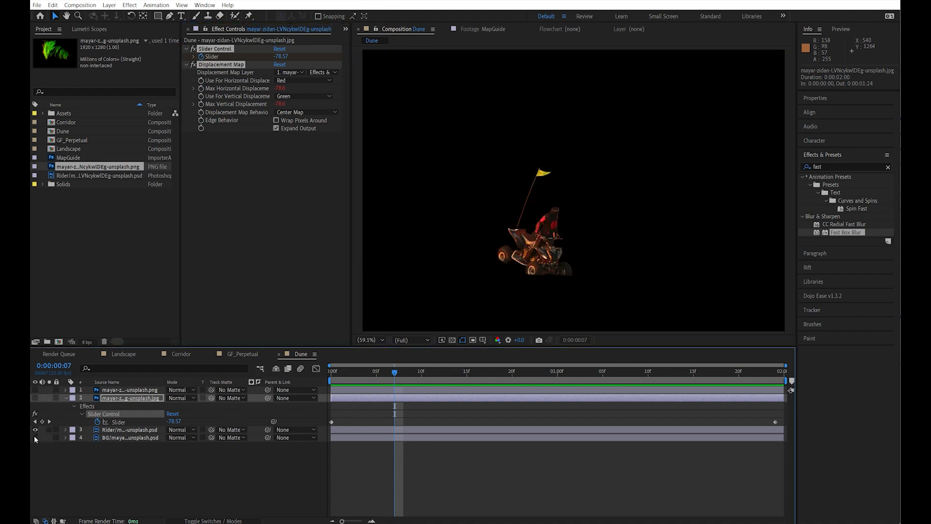
{"action": "left_click", "coordinate": [34, 436]}
{"action": "left_click", "coordinate": [35, 429]}
Step: Paste the copied effects onto the BG layer, make the Rider layer visible and preview the composite
{"action": "left_click", "coordinate": [130, 437]}
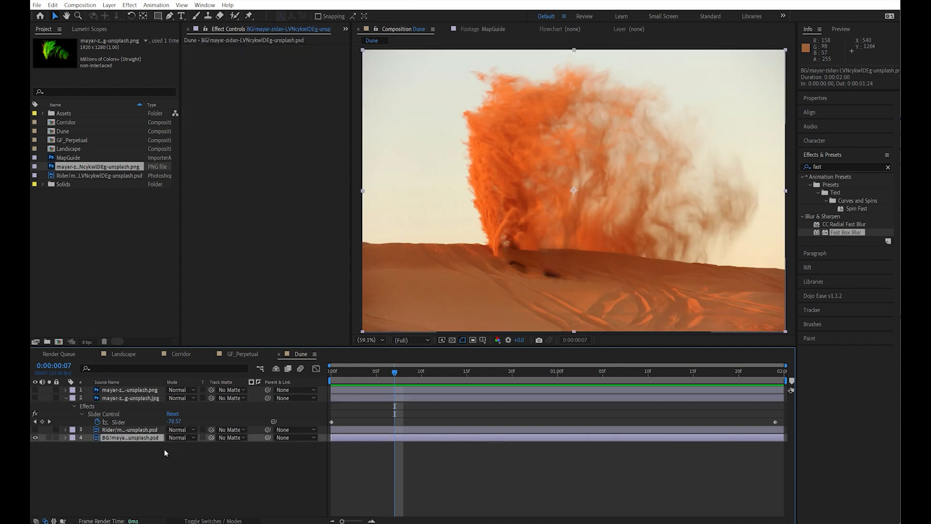
{"action": "key", "text": "ctrl+v"}
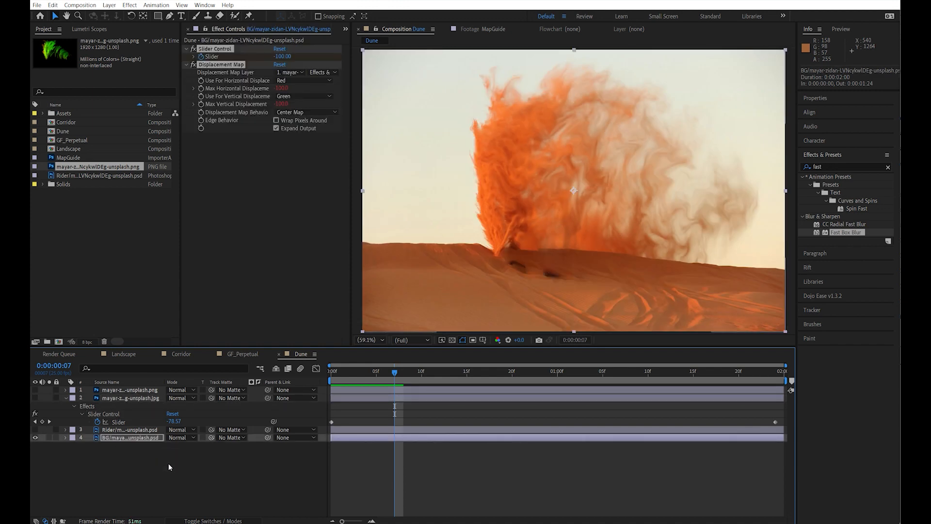
{"action": "left_click", "coordinate": [35, 429]}
{"action": "key", "text": "space"}
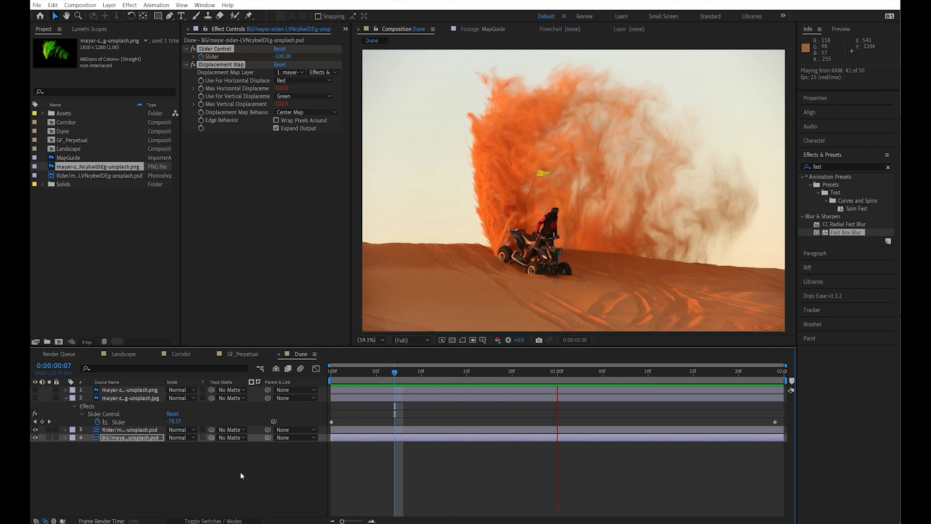